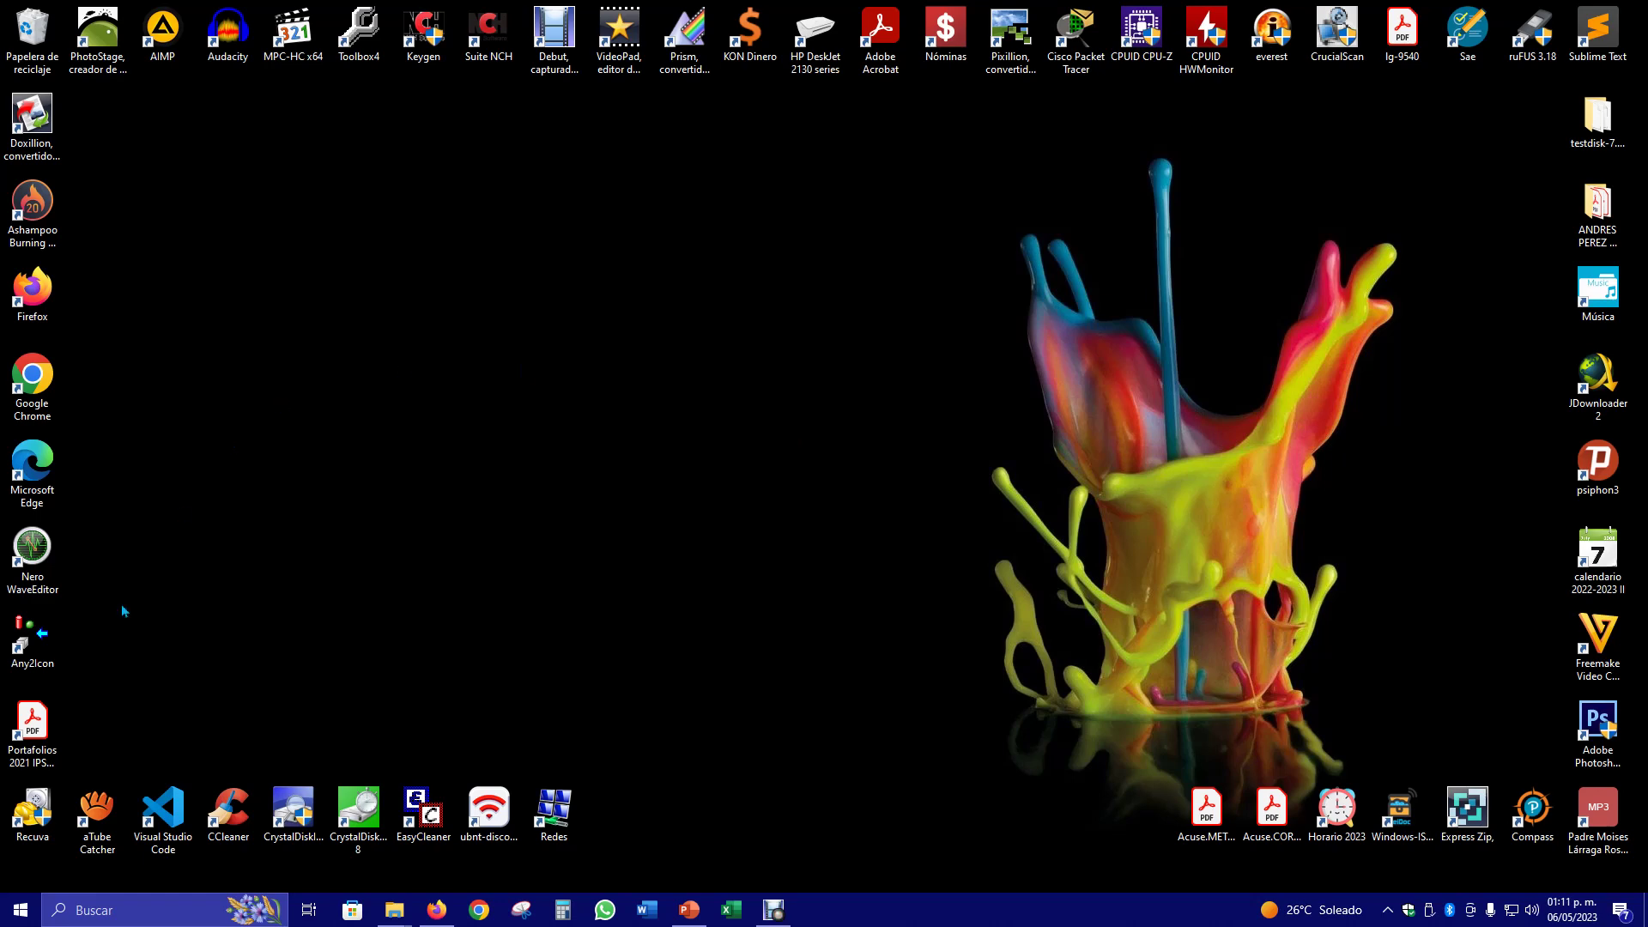
Find Access with a Windows search for "acce" and pin it to the taskbar.
{"action": "left_click", "coordinate": [116, 910]}
{"action": "type", "text": "acce"}
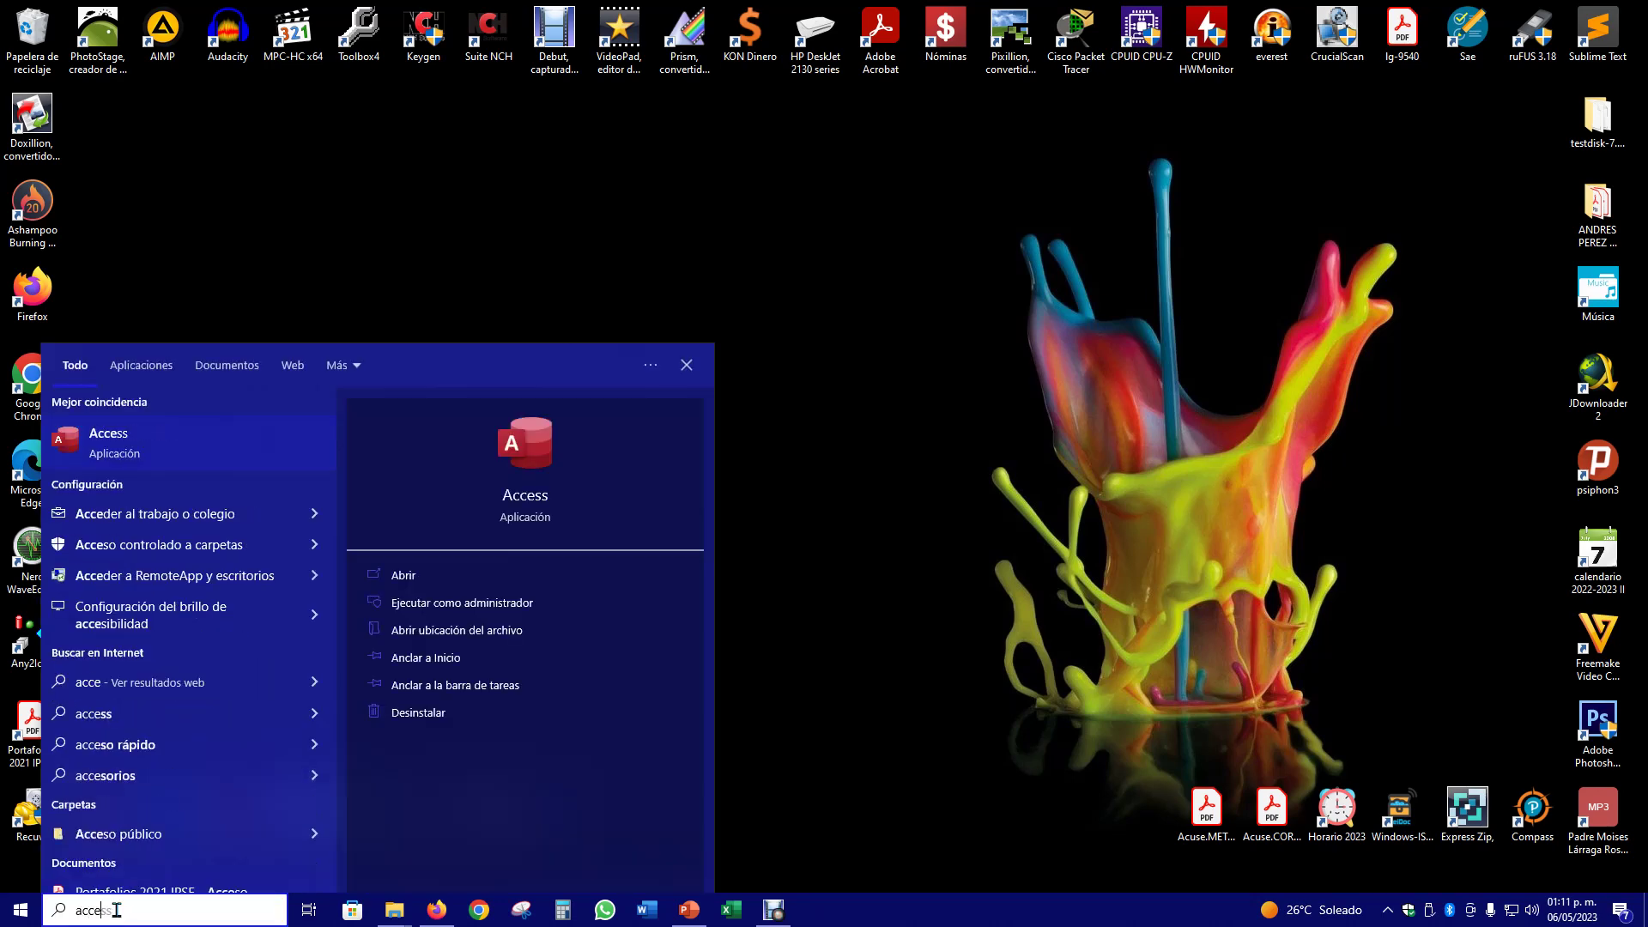
{"action": "right_click", "coordinate": [129, 459]}
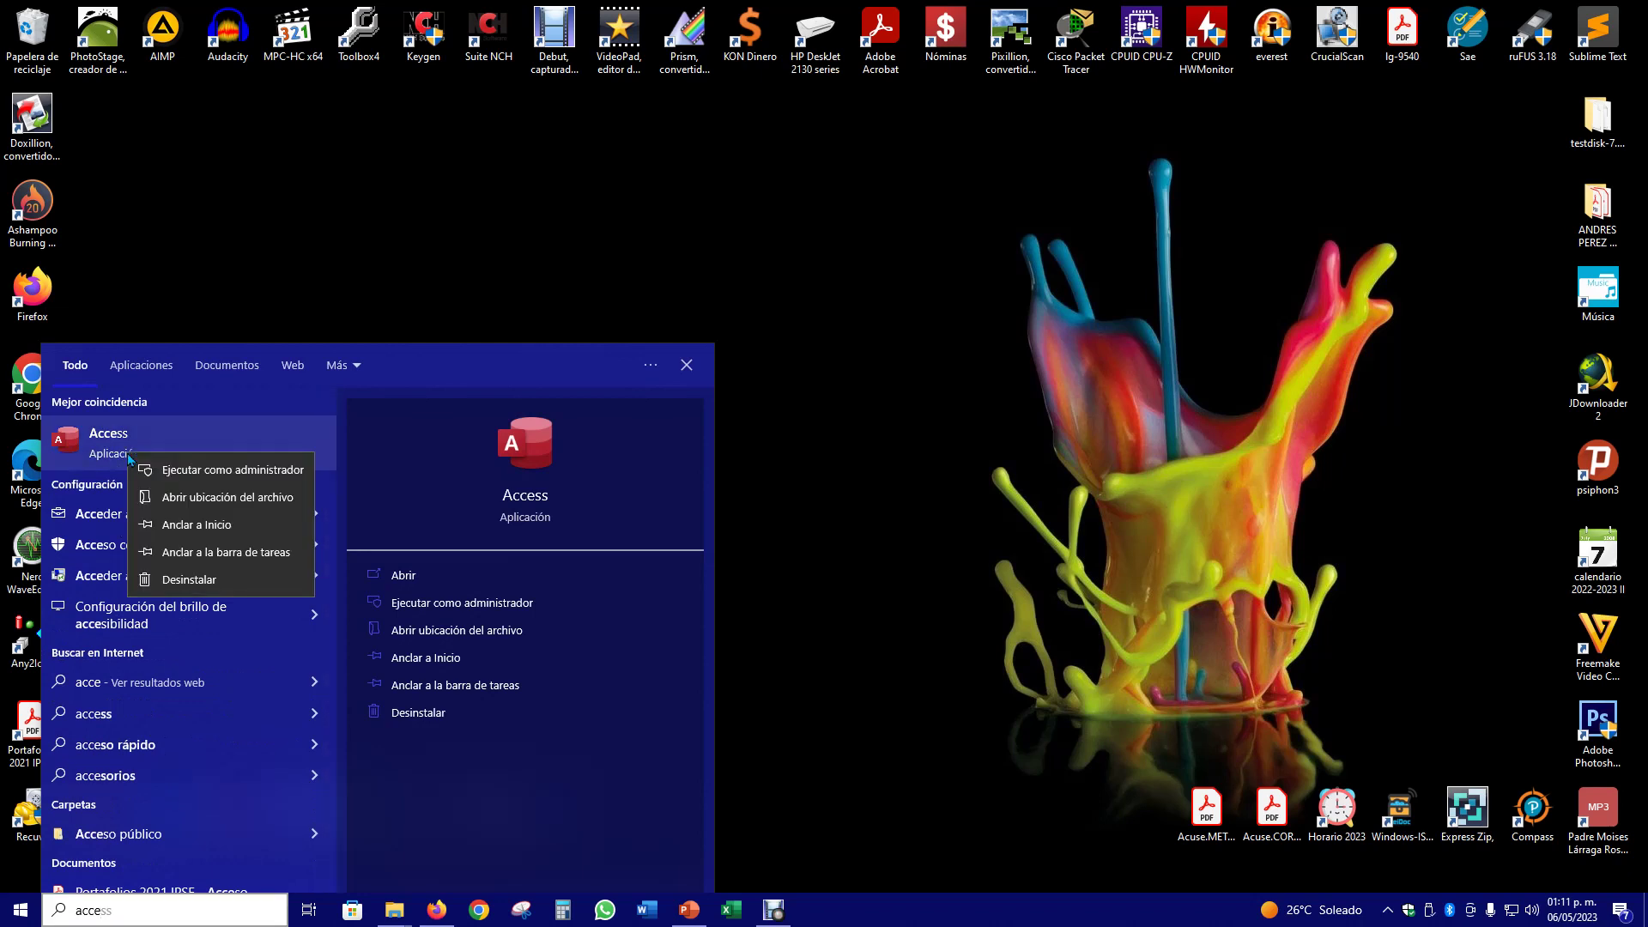
{"action": "key", "text": "Escape"}
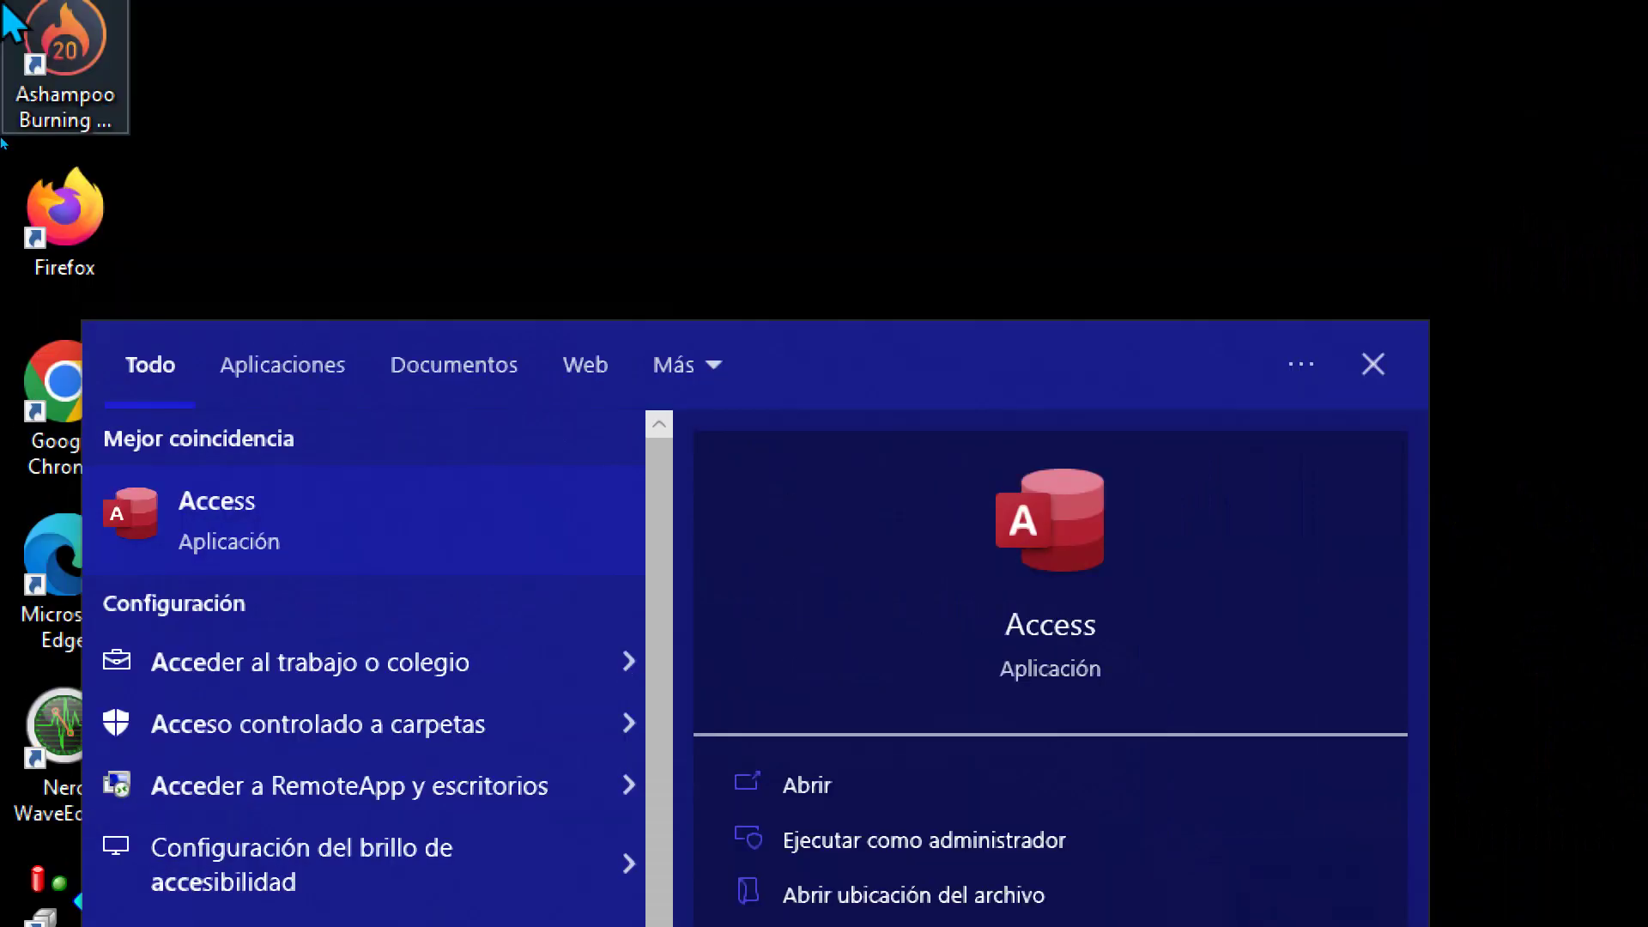
{"action": "right_click", "coordinate": [359, 528]}
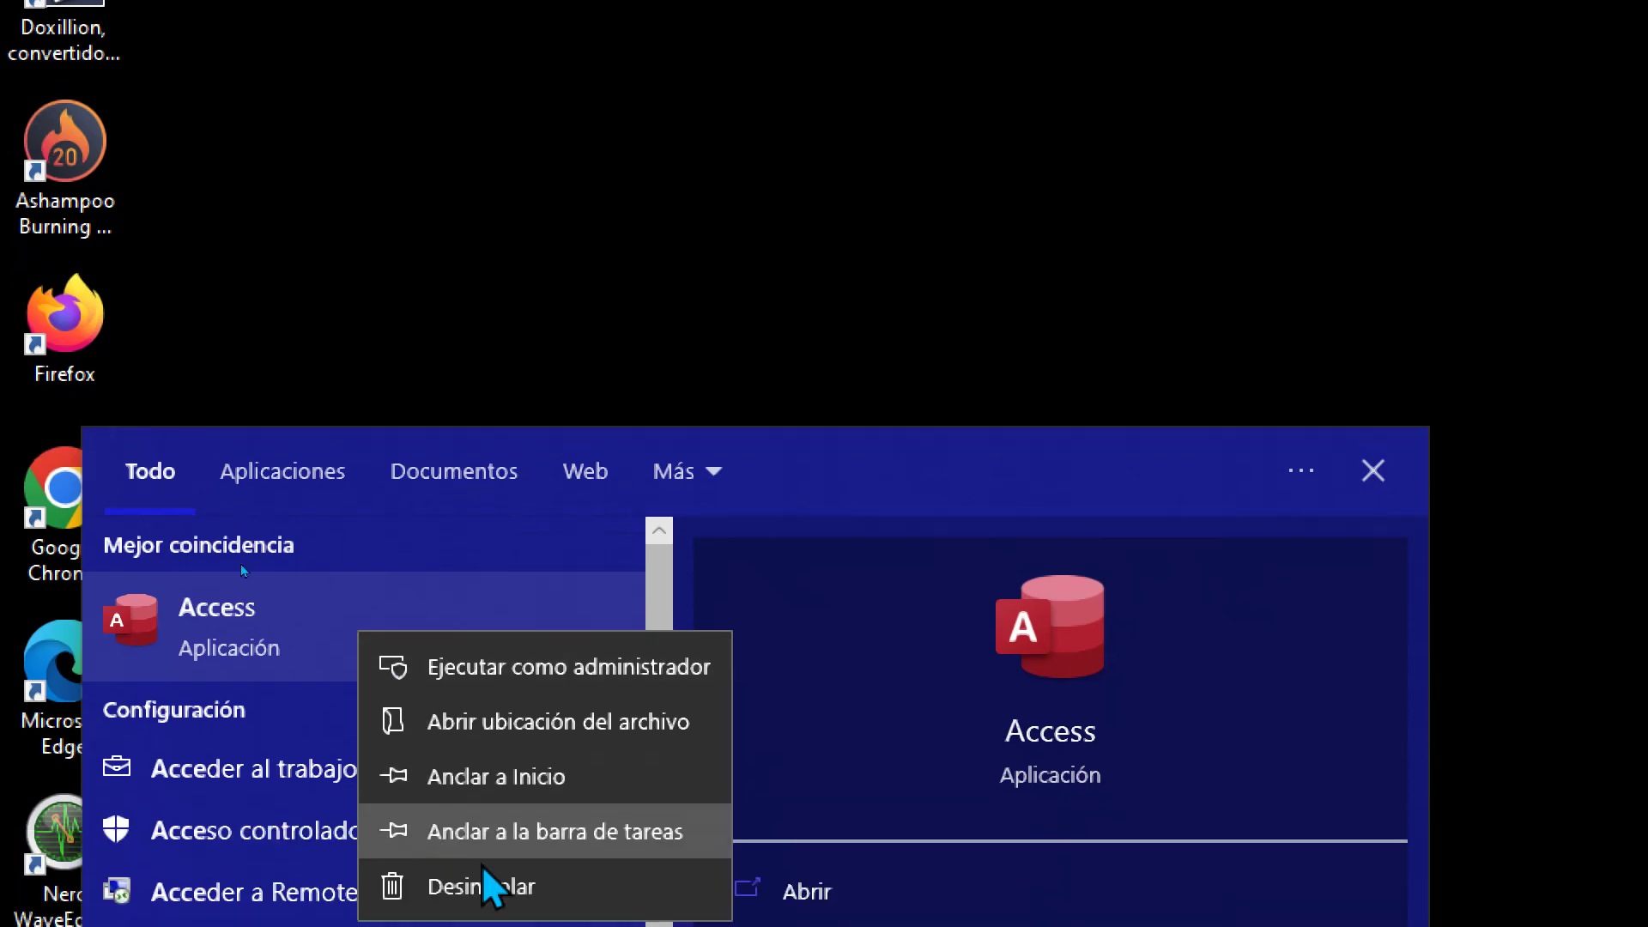
{"action": "left_click", "coordinate": [496, 815]}
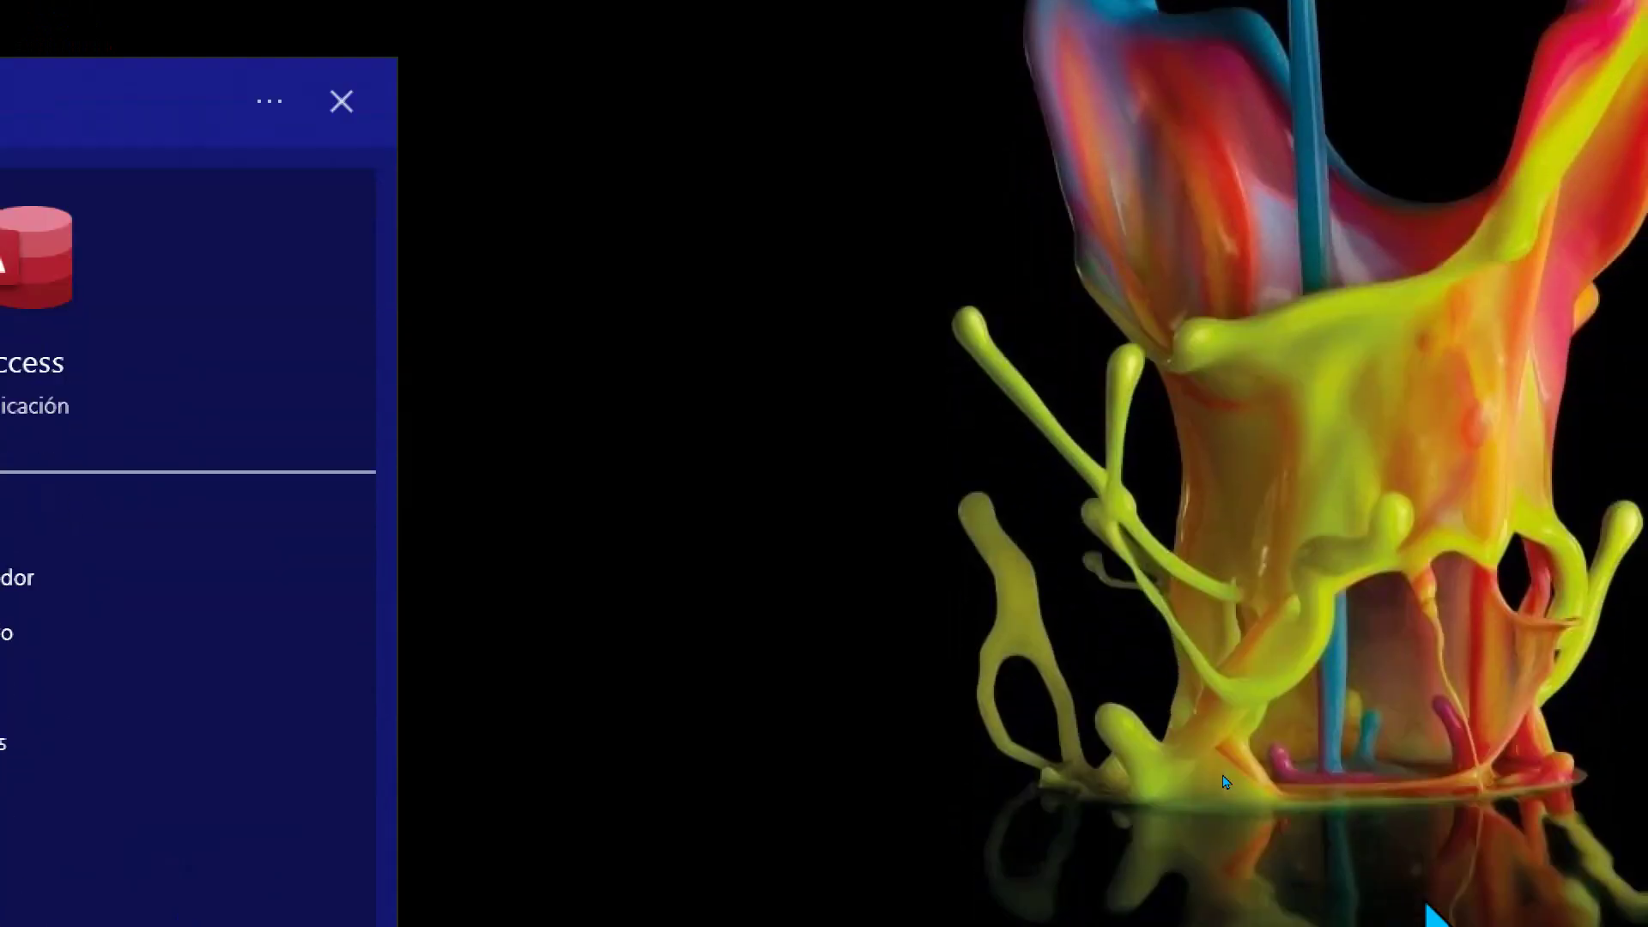
{"action": "left_click", "coordinate": [1599, 240]}
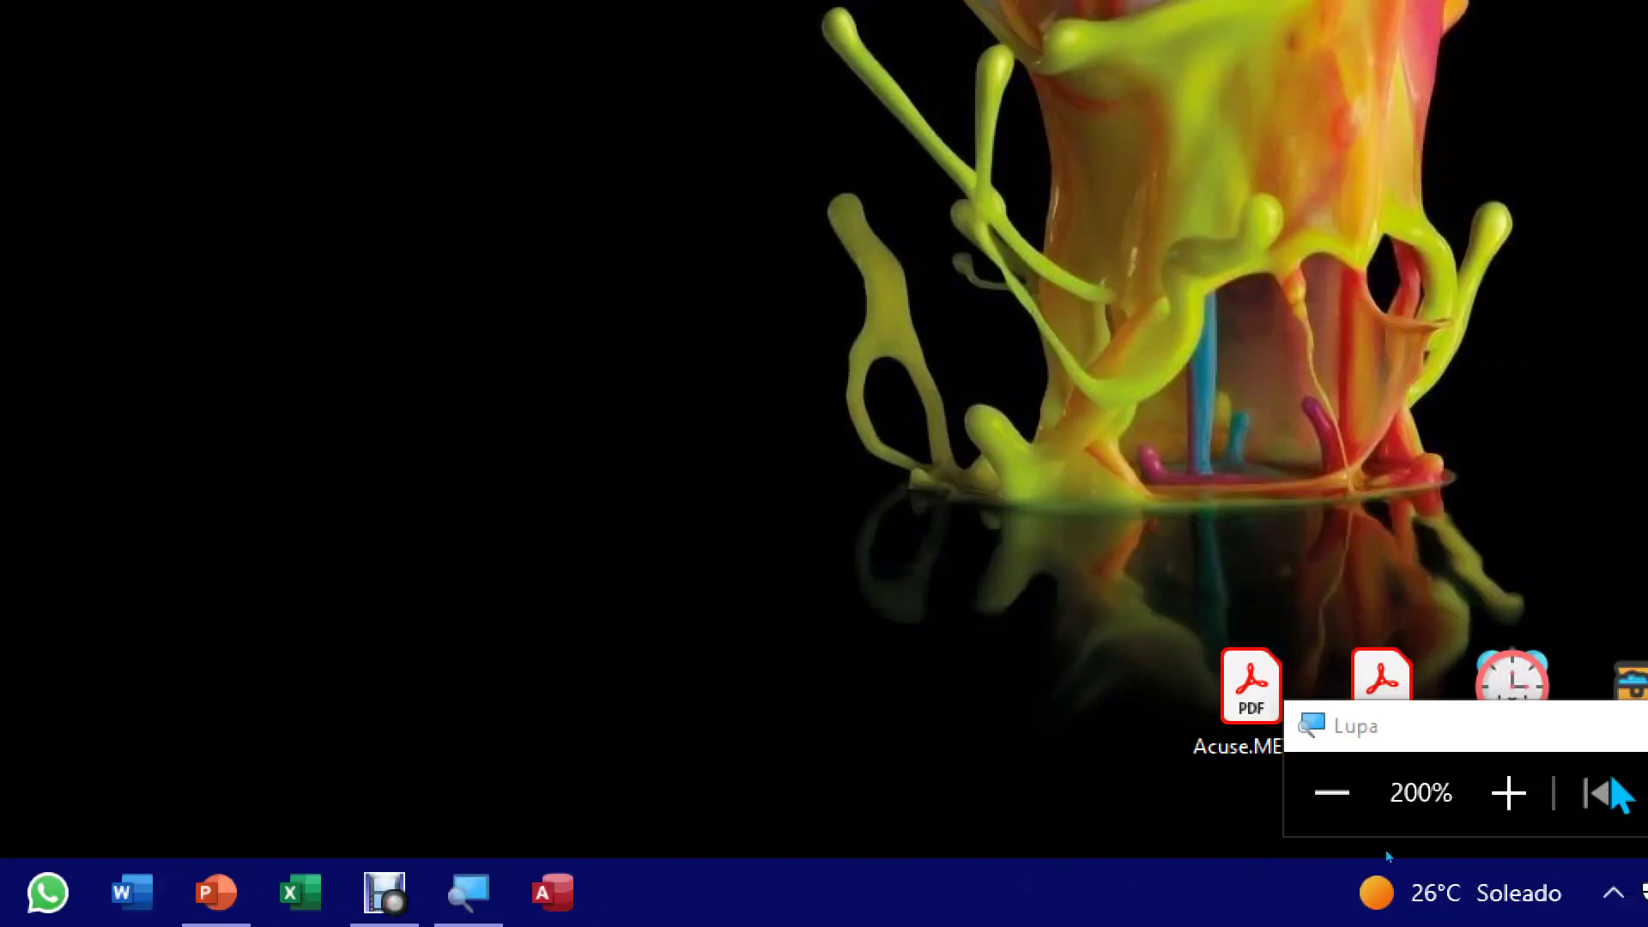
{"action": "left_click", "coordinate": [1610, 726]}
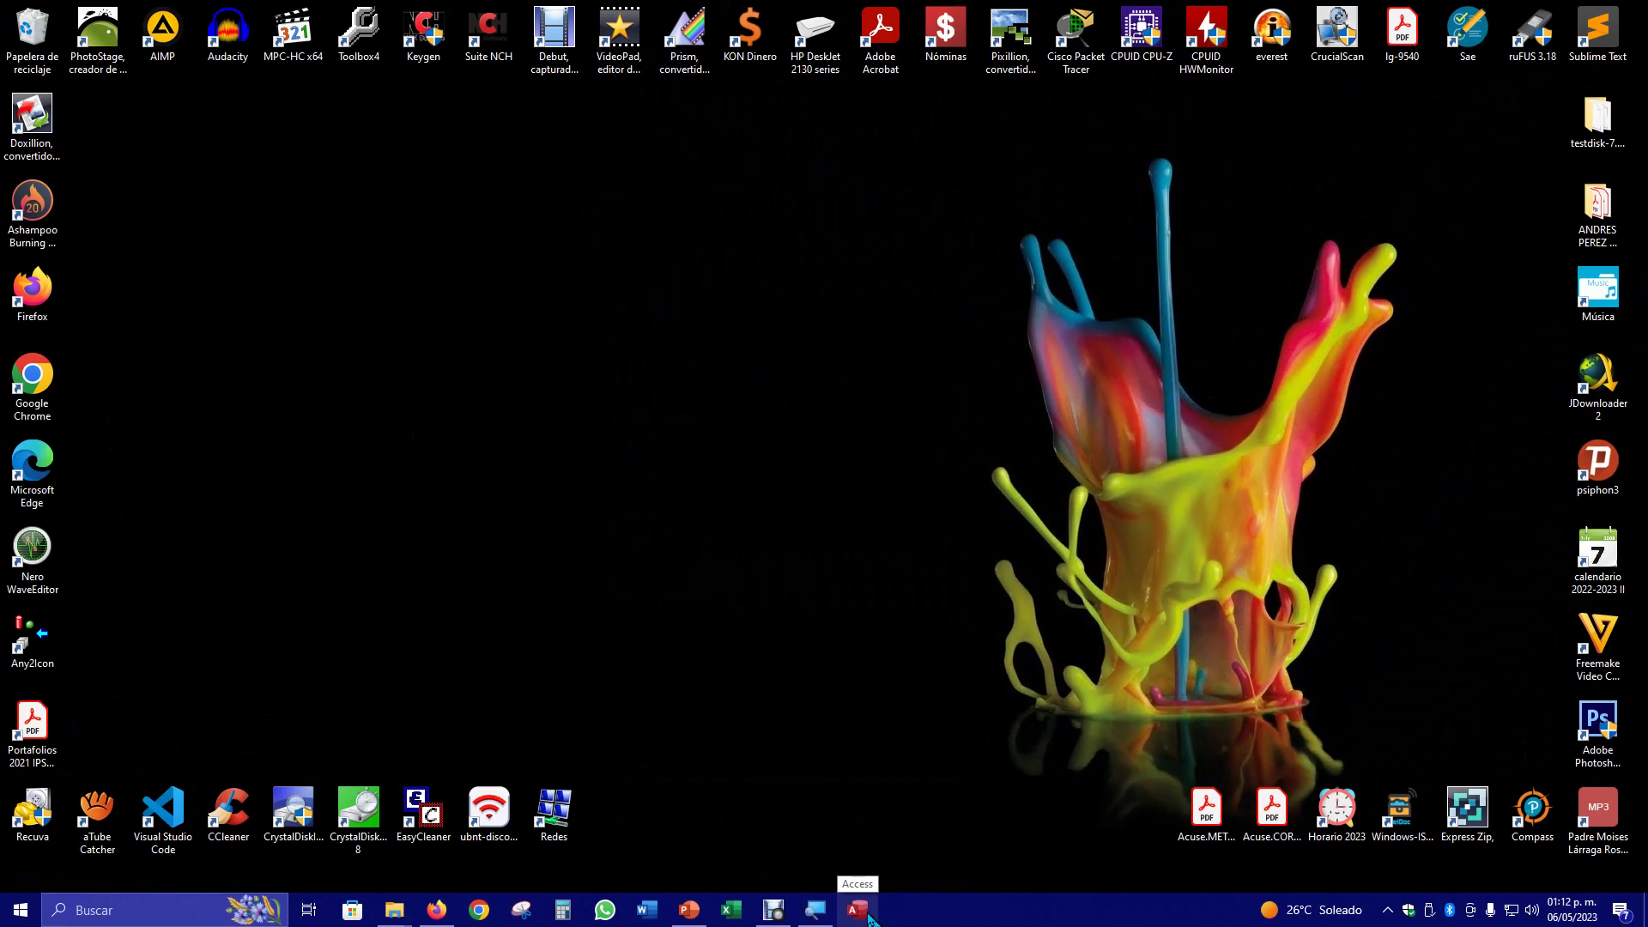
Launch Access from the taskbar and maximize its window.
{"action": "left_click", "coordinate": [869, 918]}
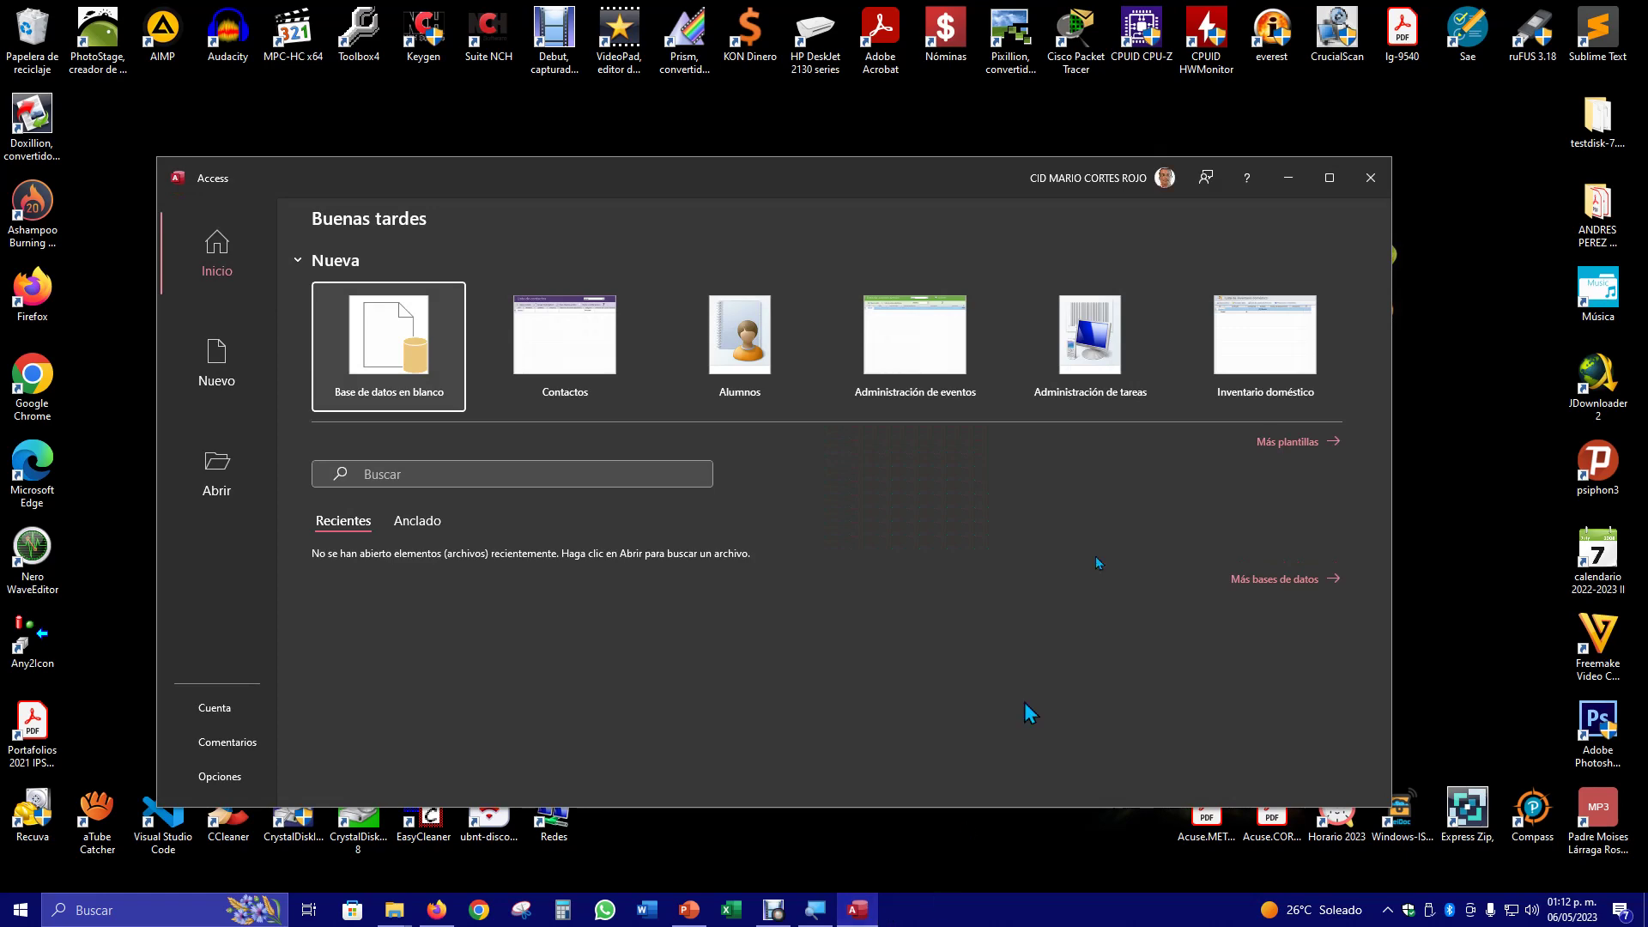
{"action": "left_click", "coordinate": [1329, 178]}
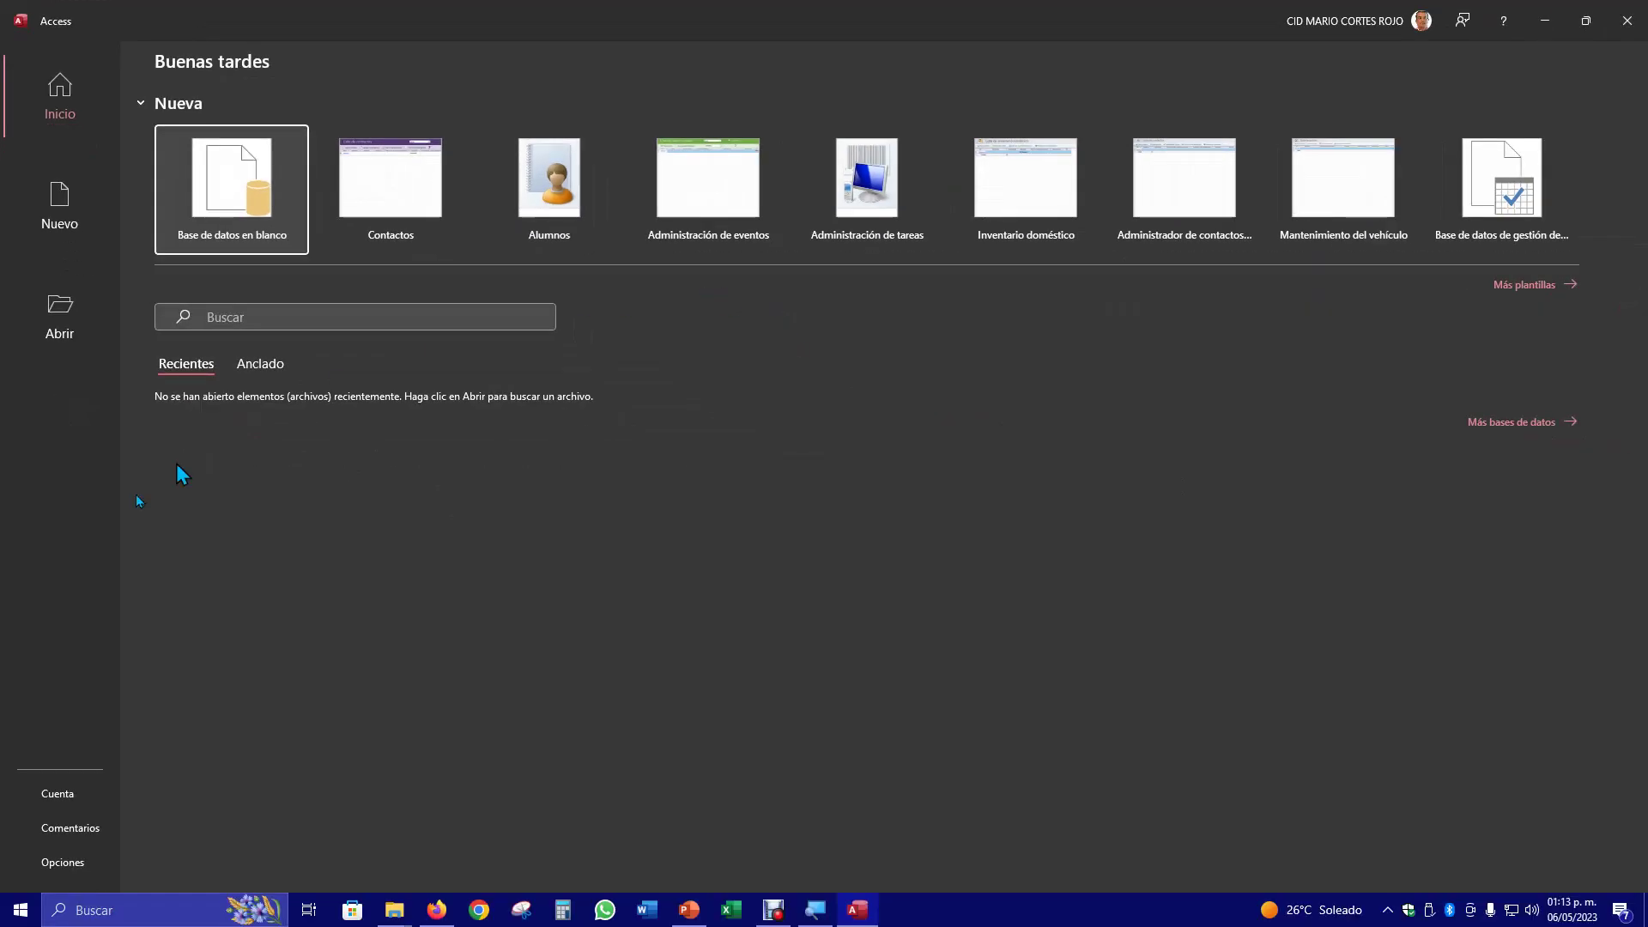
Look through the account page, the feedback page and the general Access options, and close the options without changes.
{"action": "left_click", "coordinate": [53, 800]}
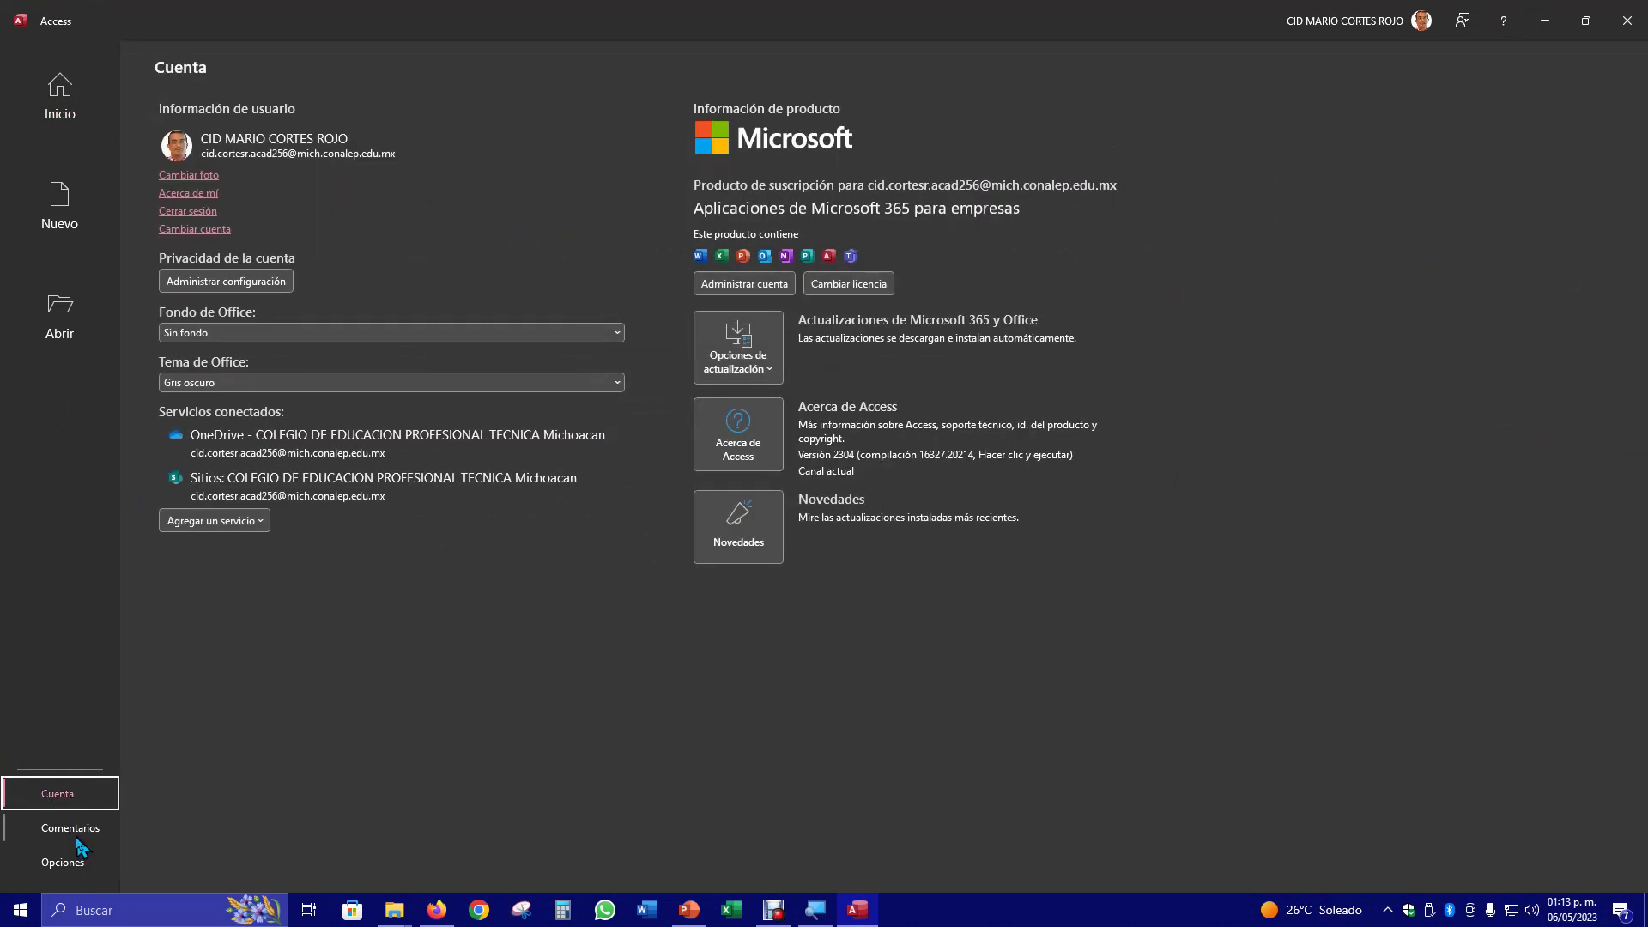
{"action": "left_click", "coordinate": [81, 832]}
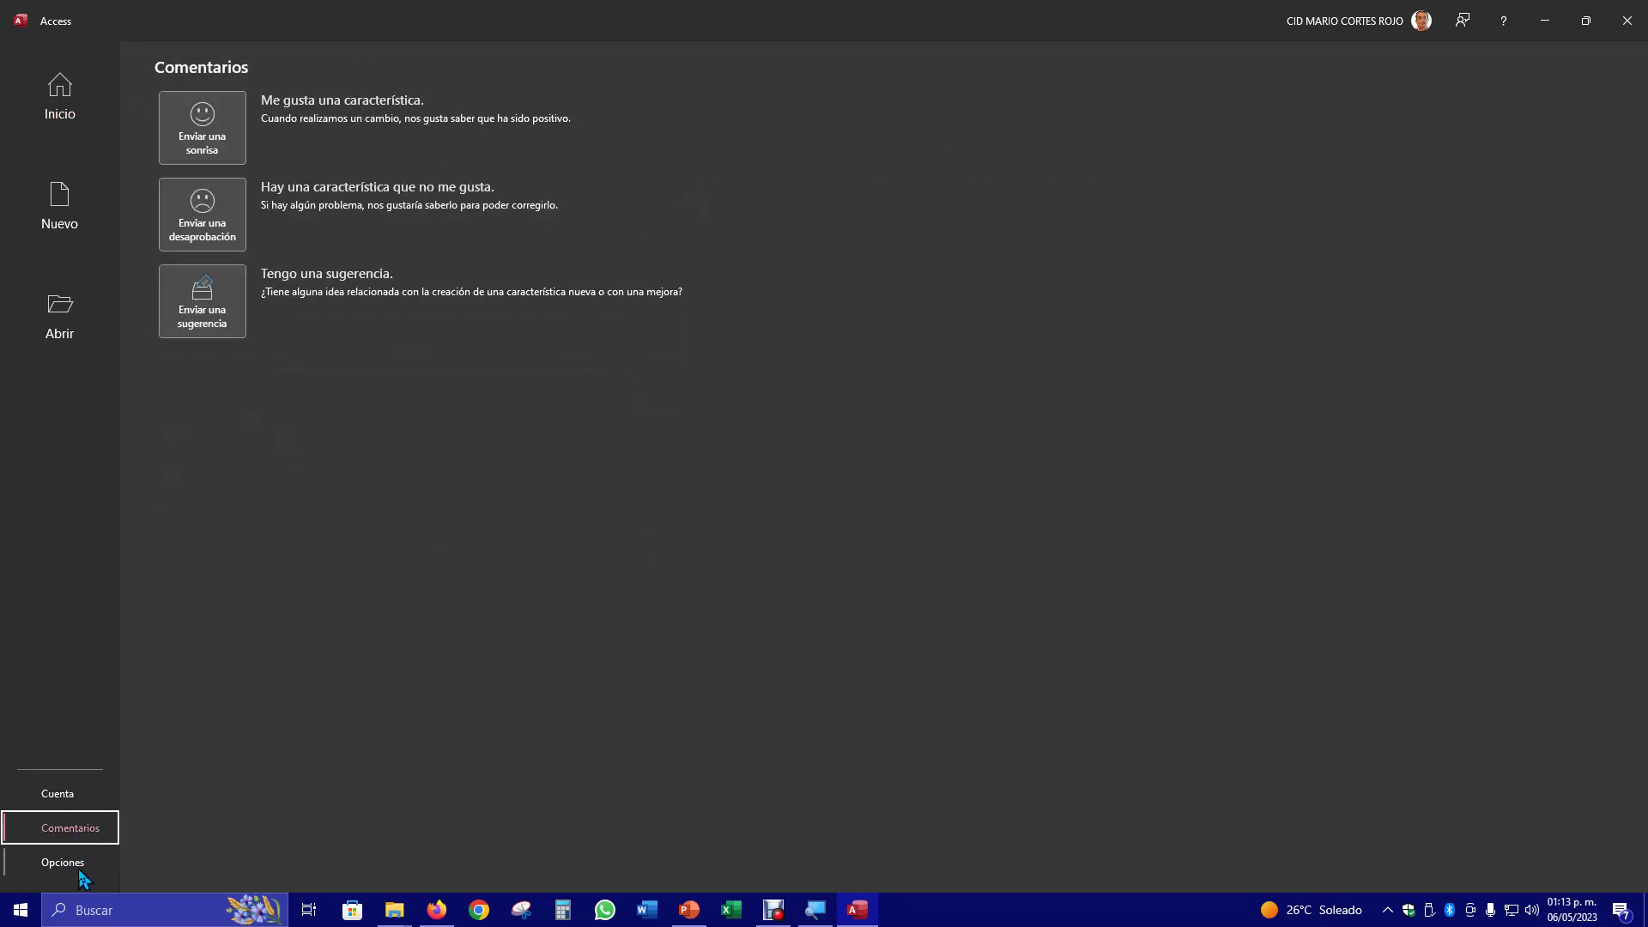
{"action": "left_click", "coordinate": [80, 869]}
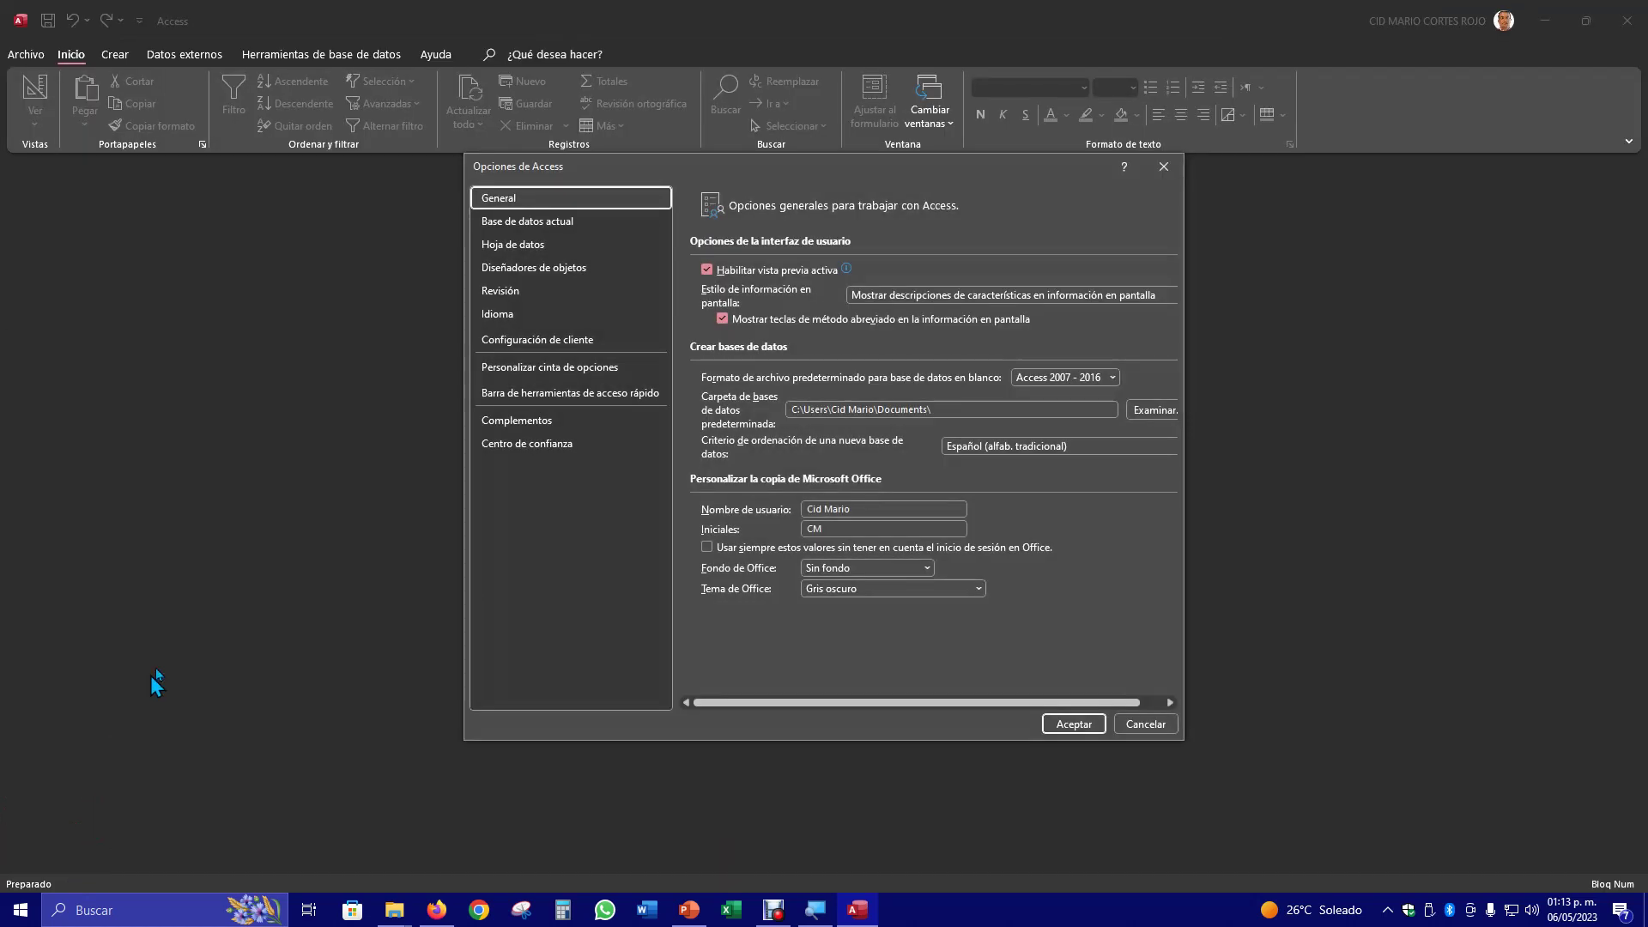
{"action": "left_click", "coordinate": [1165, 169]}
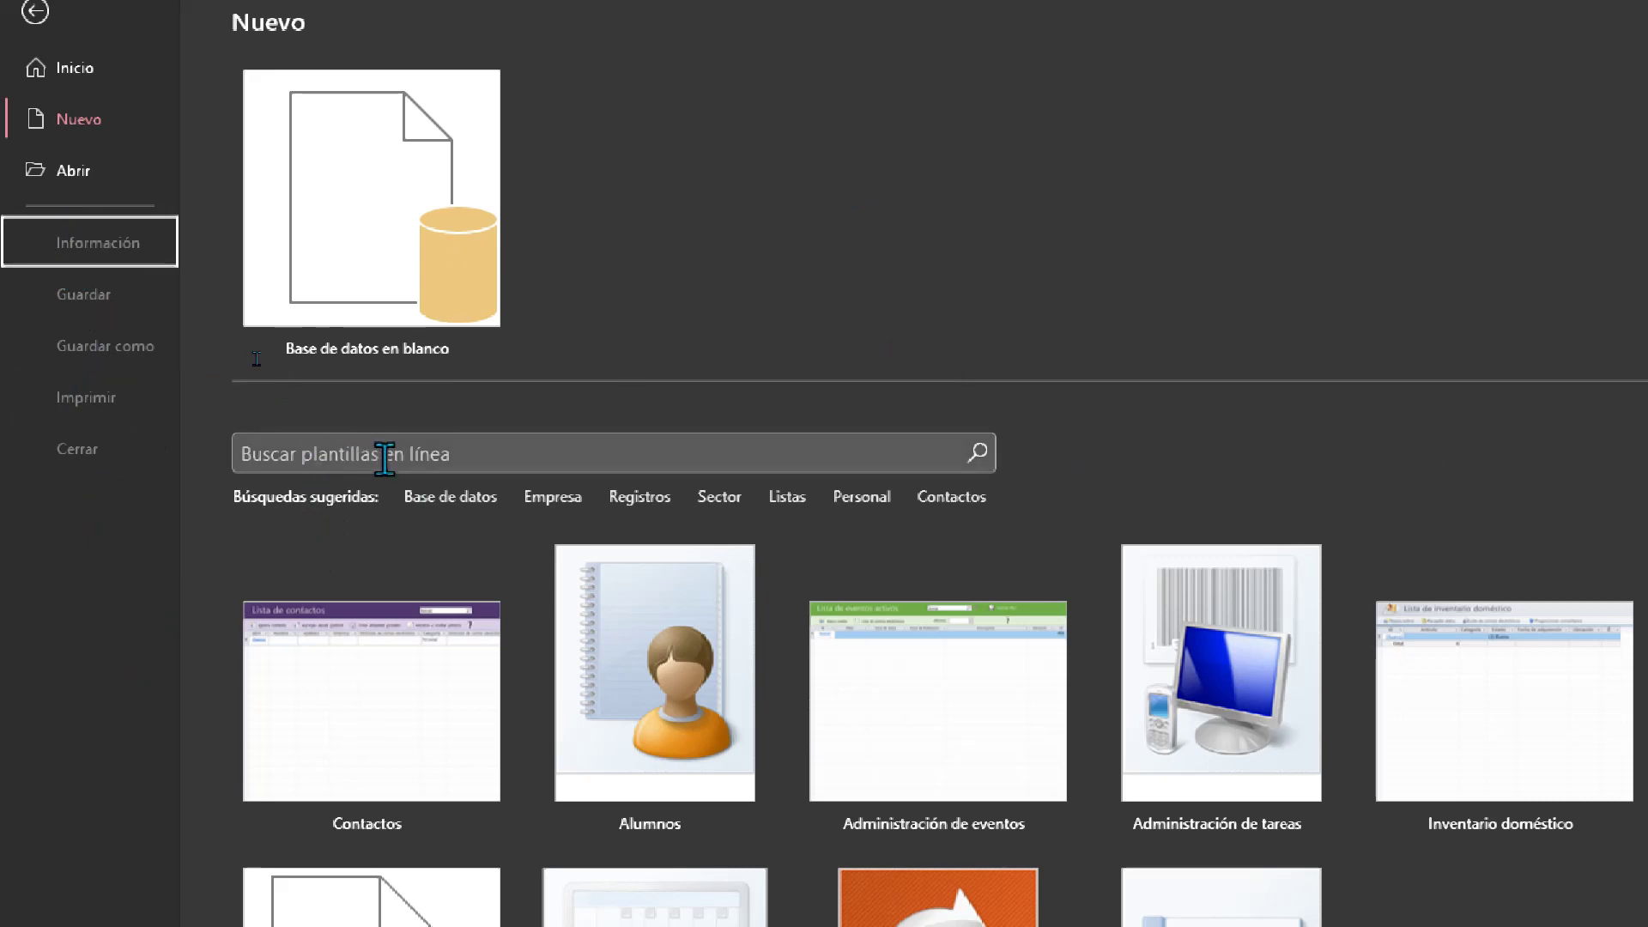
Look over the templates for new files and choose the blank database.
{"action": "scroll", "coordinate": [1394, 654], "scroll_direction": "down", "scroll_amount": 1}
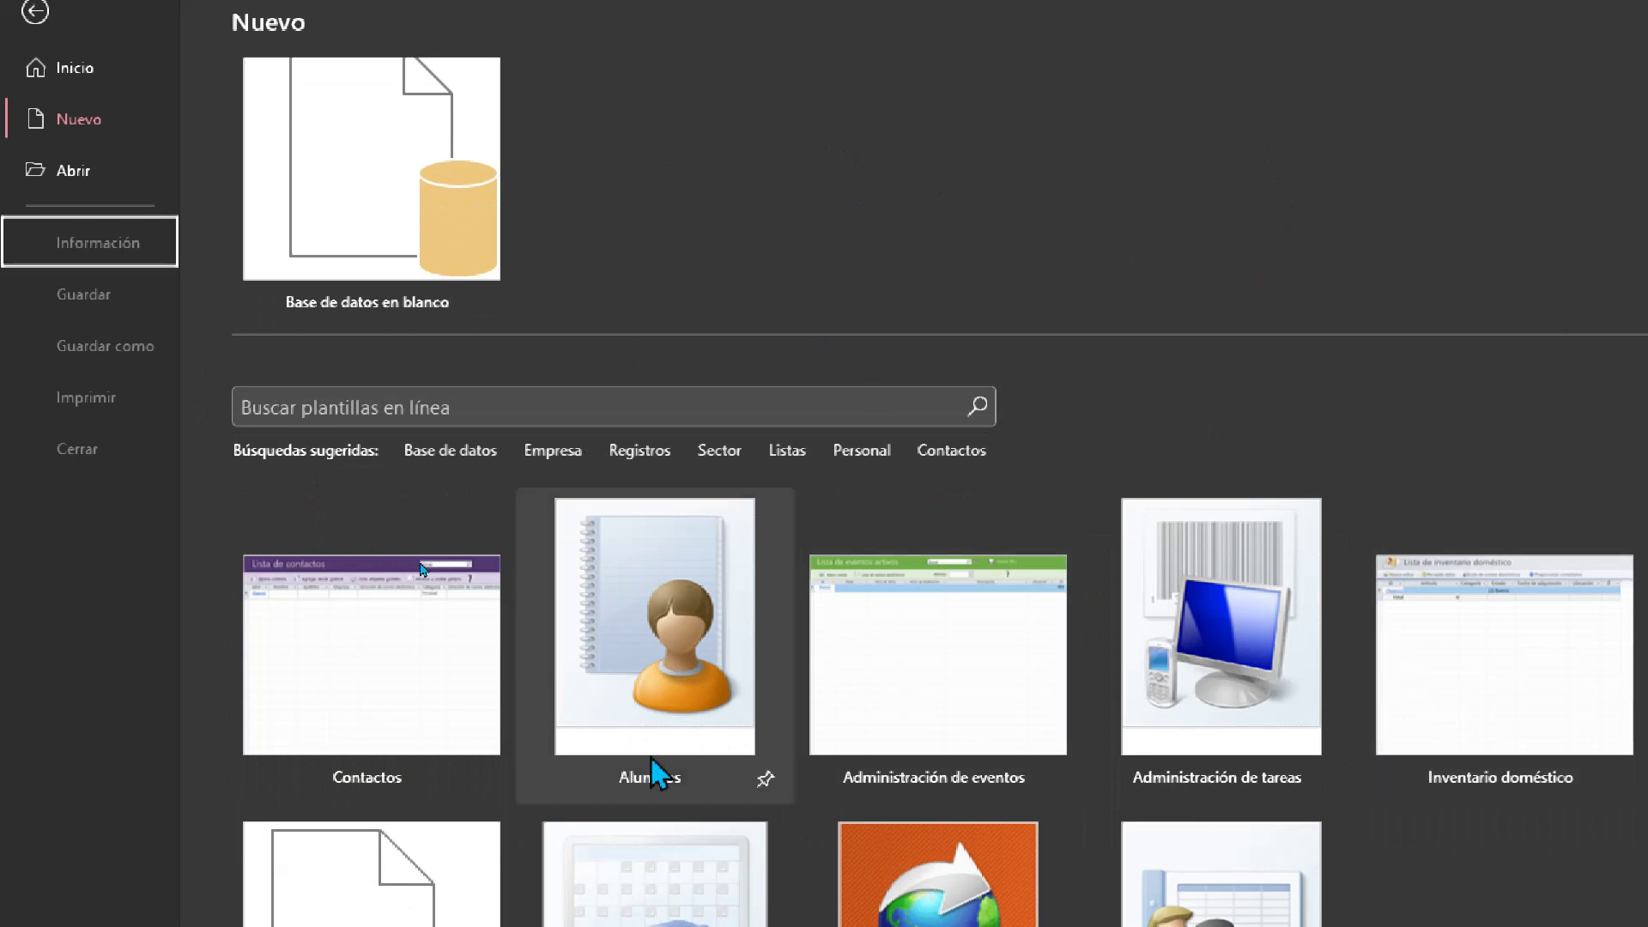
{"action": "scroll", "coordinate": [401, 253], "scroll_direction": "up", "scroll_amount": 1}
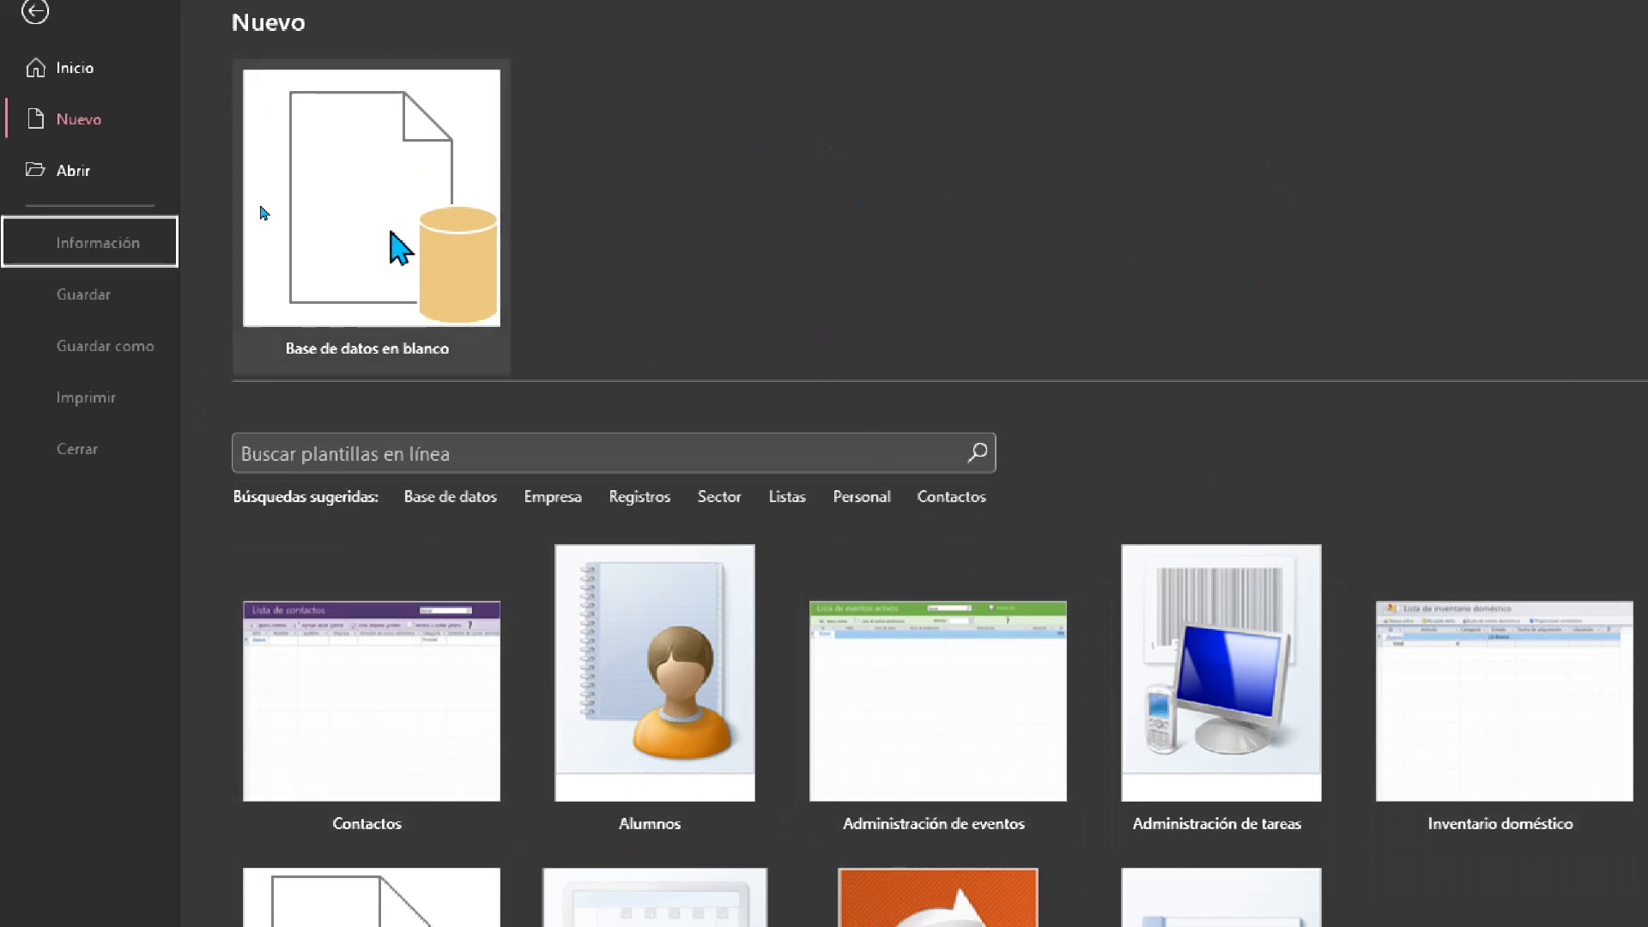
{"action": "scroll", "coordinate": [390, 230], "scroll_direction": "down", "scroll_amount": 1}
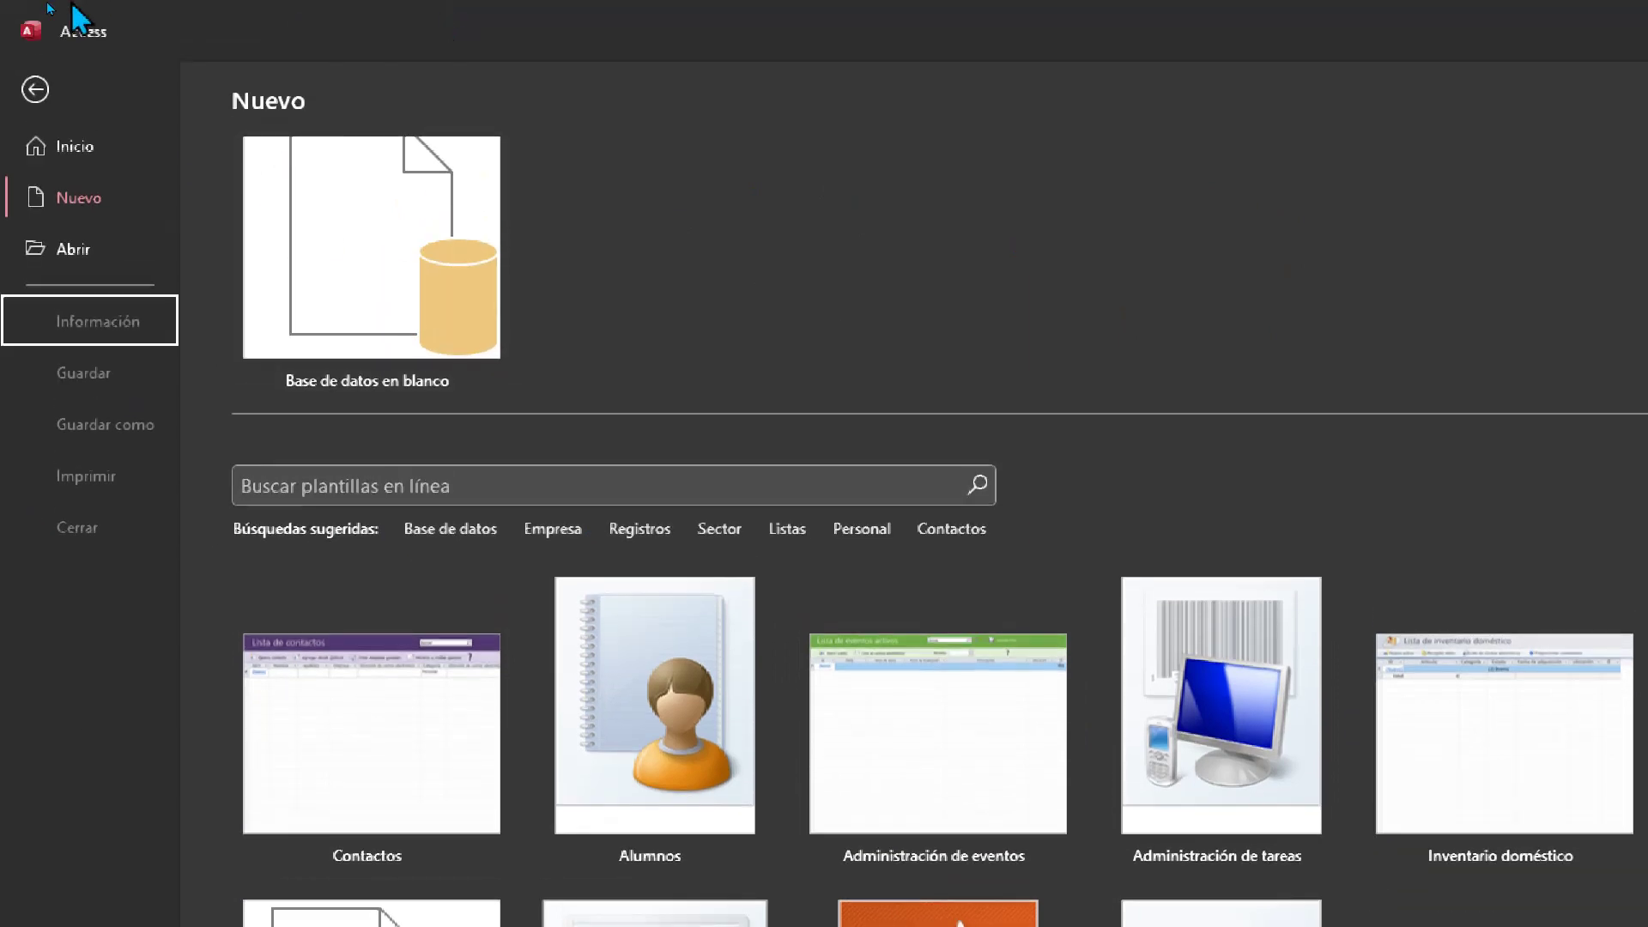
{"action": "left_click", "coordinate": [376, 265]}
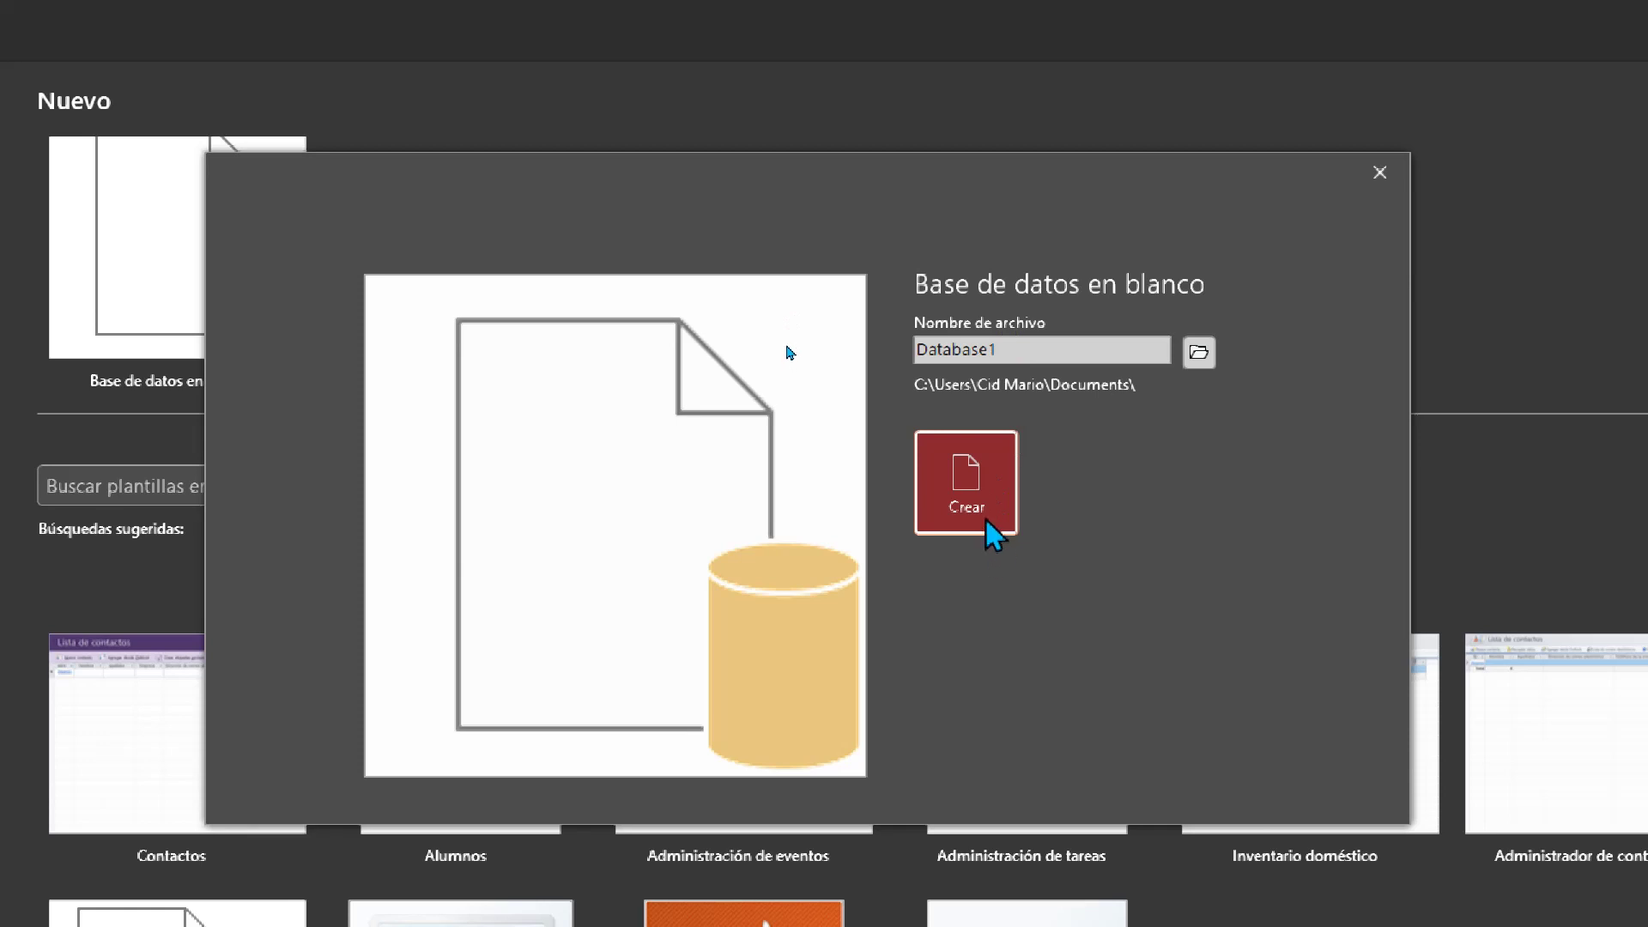
Browse for the new database's save location and go to the folder D:\Conalep\Modulos\COBD.
{"action": "left_click", "coordinate": [1199, 352]}
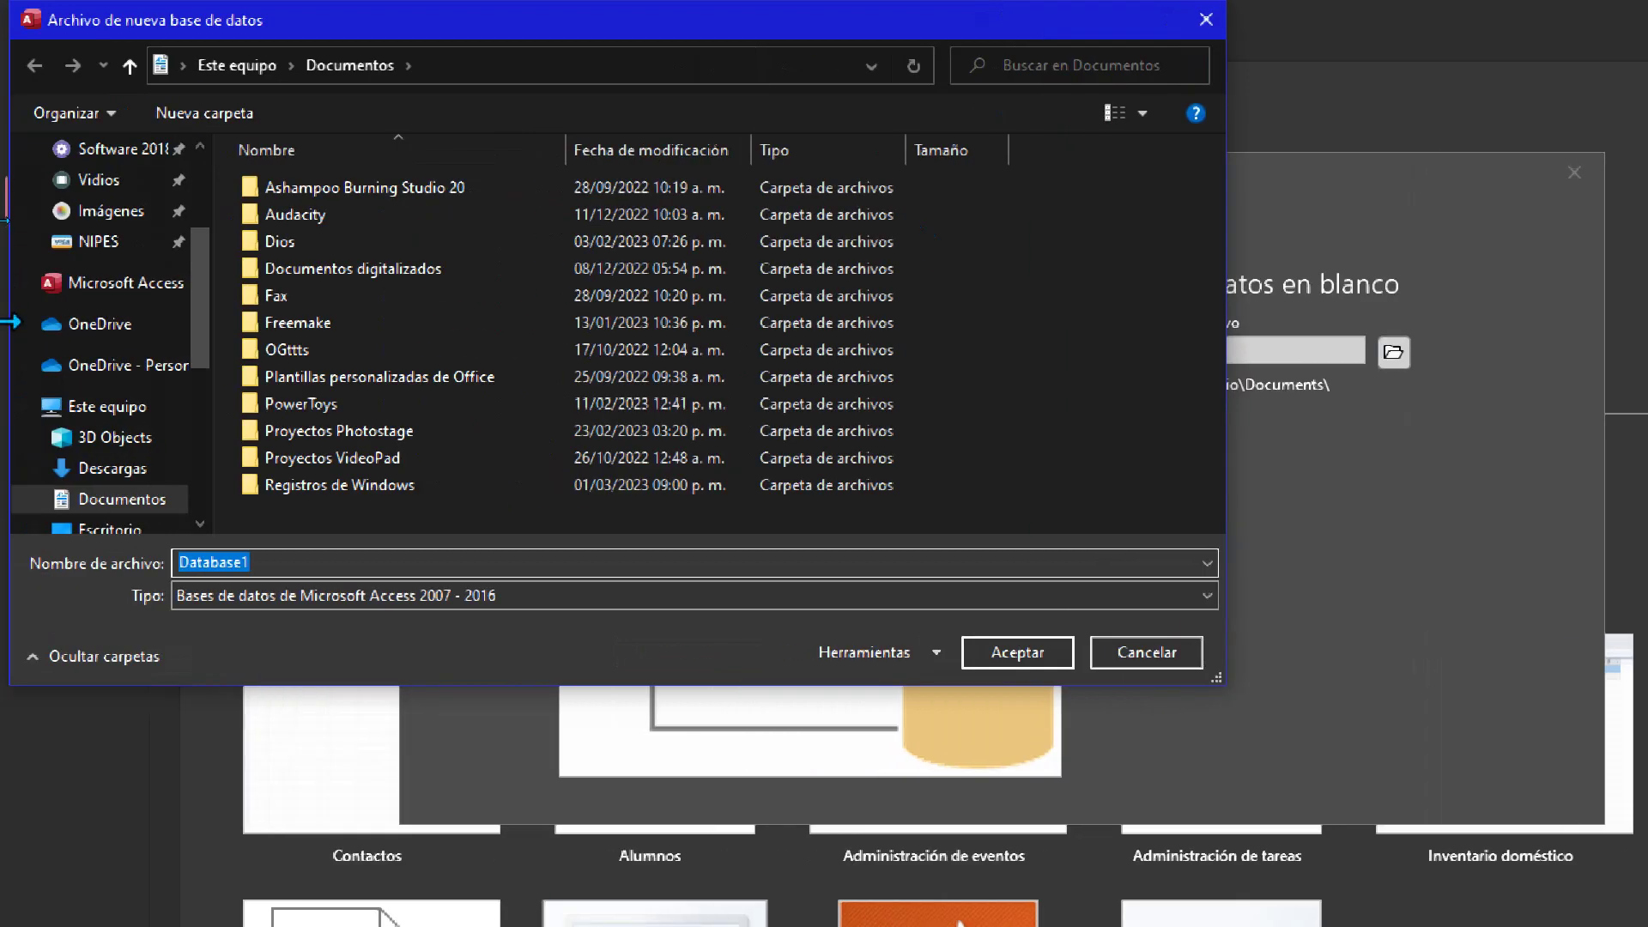
{"action": "scroll", "coordinate": [137, 319], "scroll_direction": "up", "scroll_amount": 3}
{"action": "scroll", "coordinate": [142, 330], "scroll_direction": "up", "scroll_amount": 1}
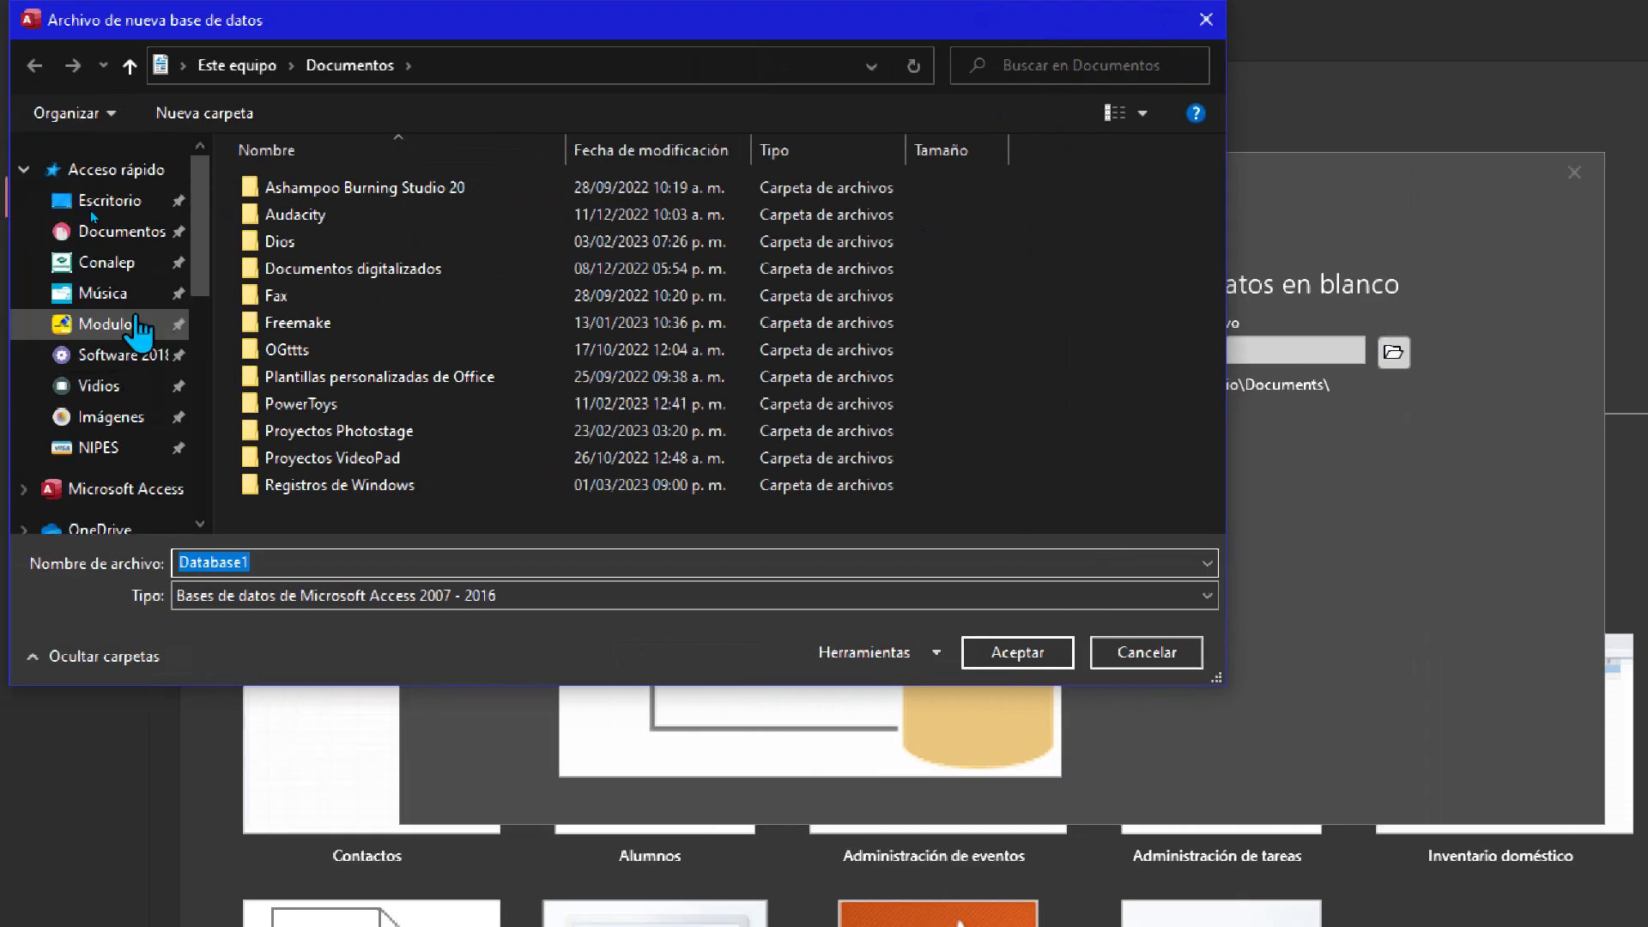
{"action": "left_click", "coordinate": [107, 263]}
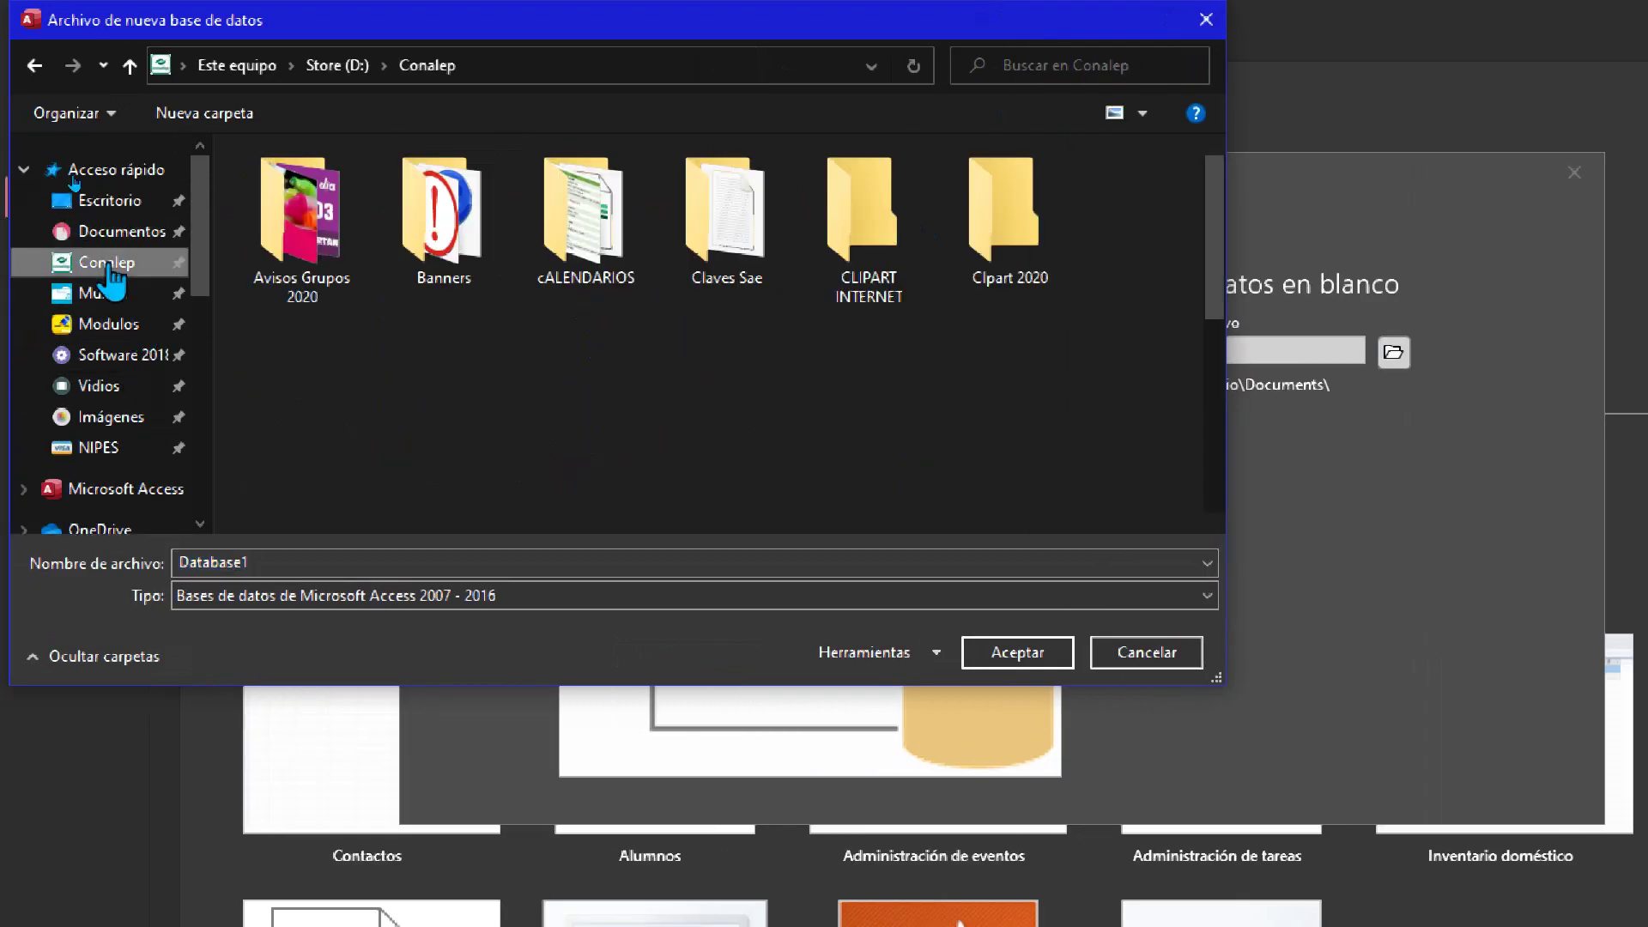
{"action": "left_click", "coordinate": [109, 227]}
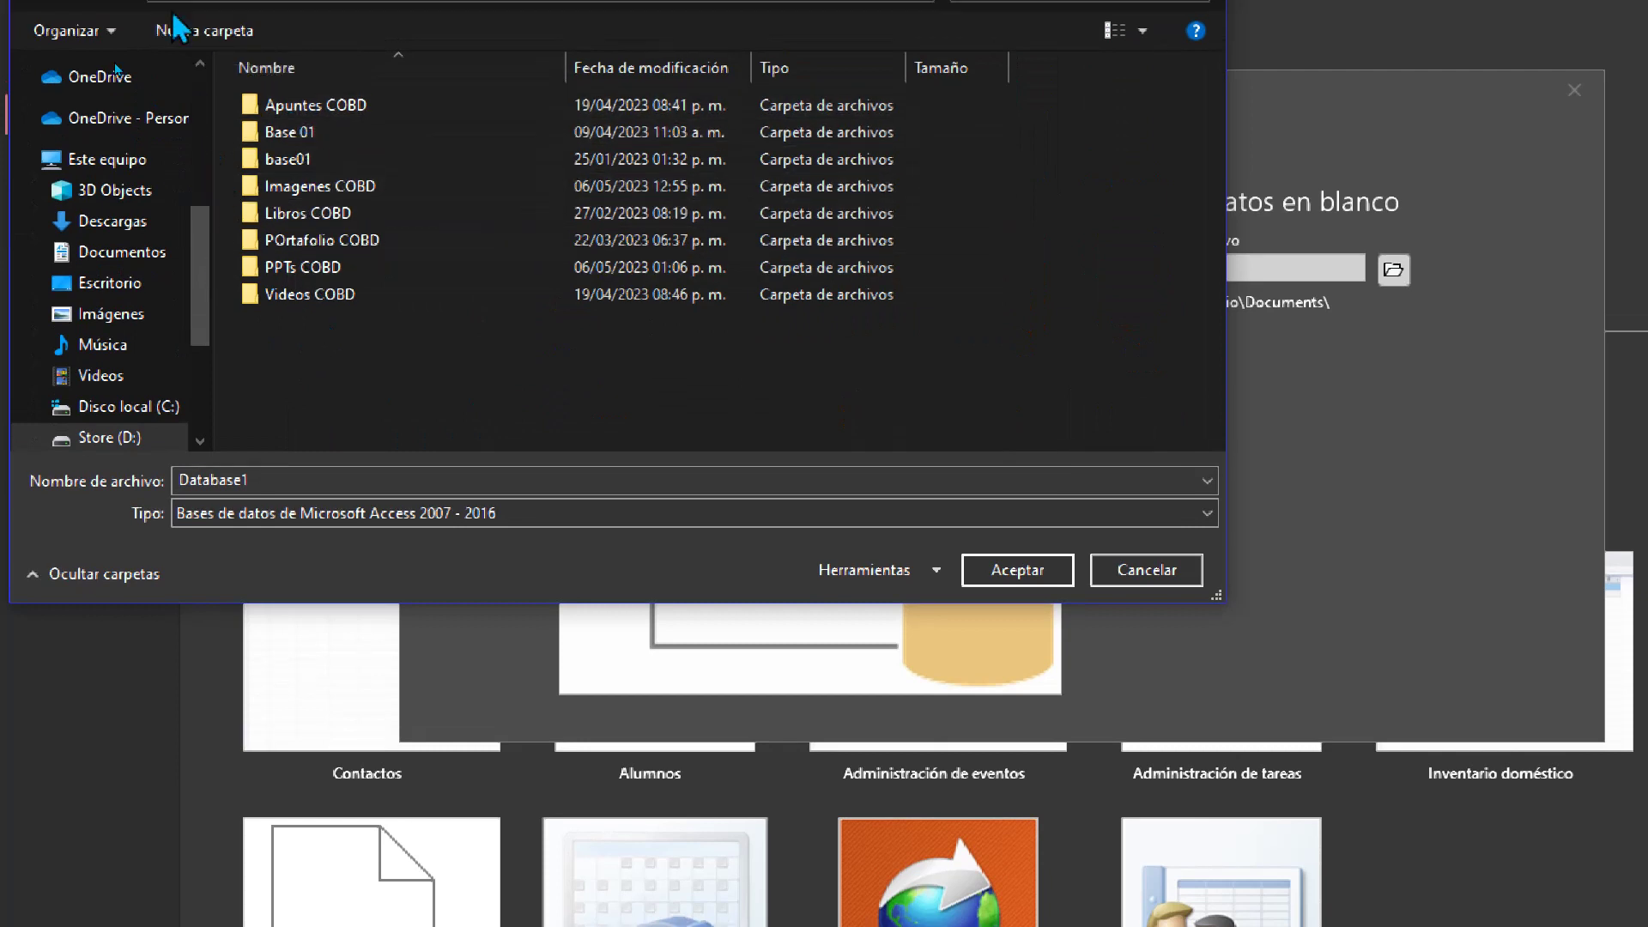
Create a folder named "Mis BD" inside COBD and open it.
{"action": "left_click", "coordinate": [183, 17]}
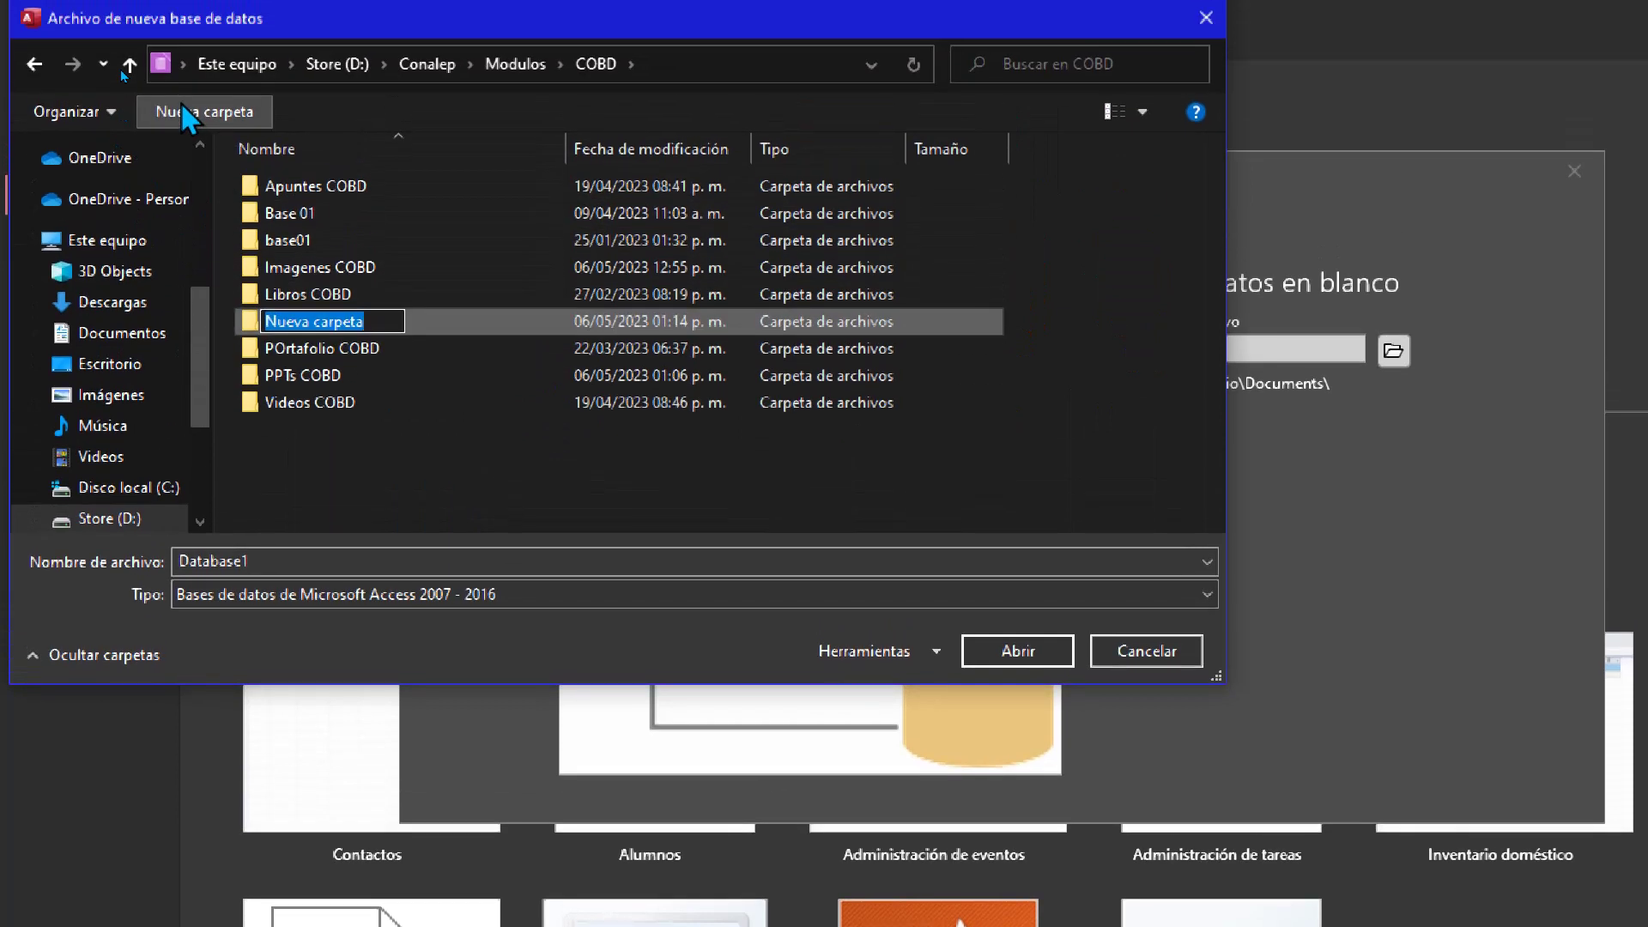
{"action": "type", "text": "Mis BD"}
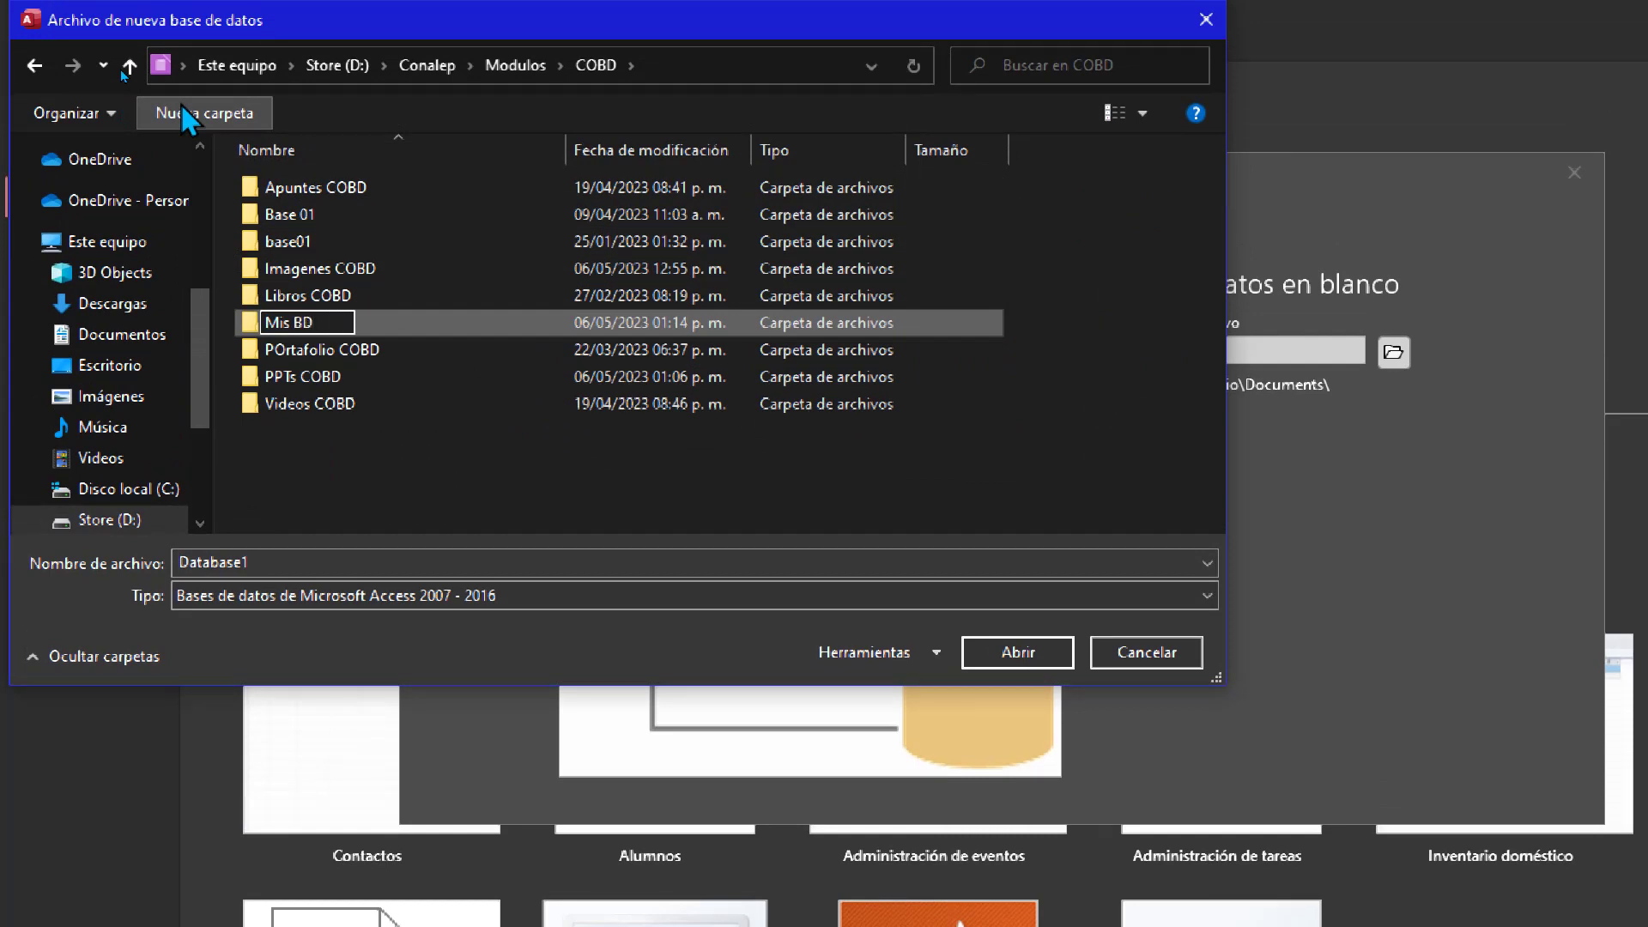
{"action": "key", "text": "Return"}
{"action": "key", "text": "Return"}
Create the blank database Database1 in the Mis BD folder, keeping the Microsoft Access 2007 - 2016 file type.
{"action": "left_click", "coordinate": [292, 563]}
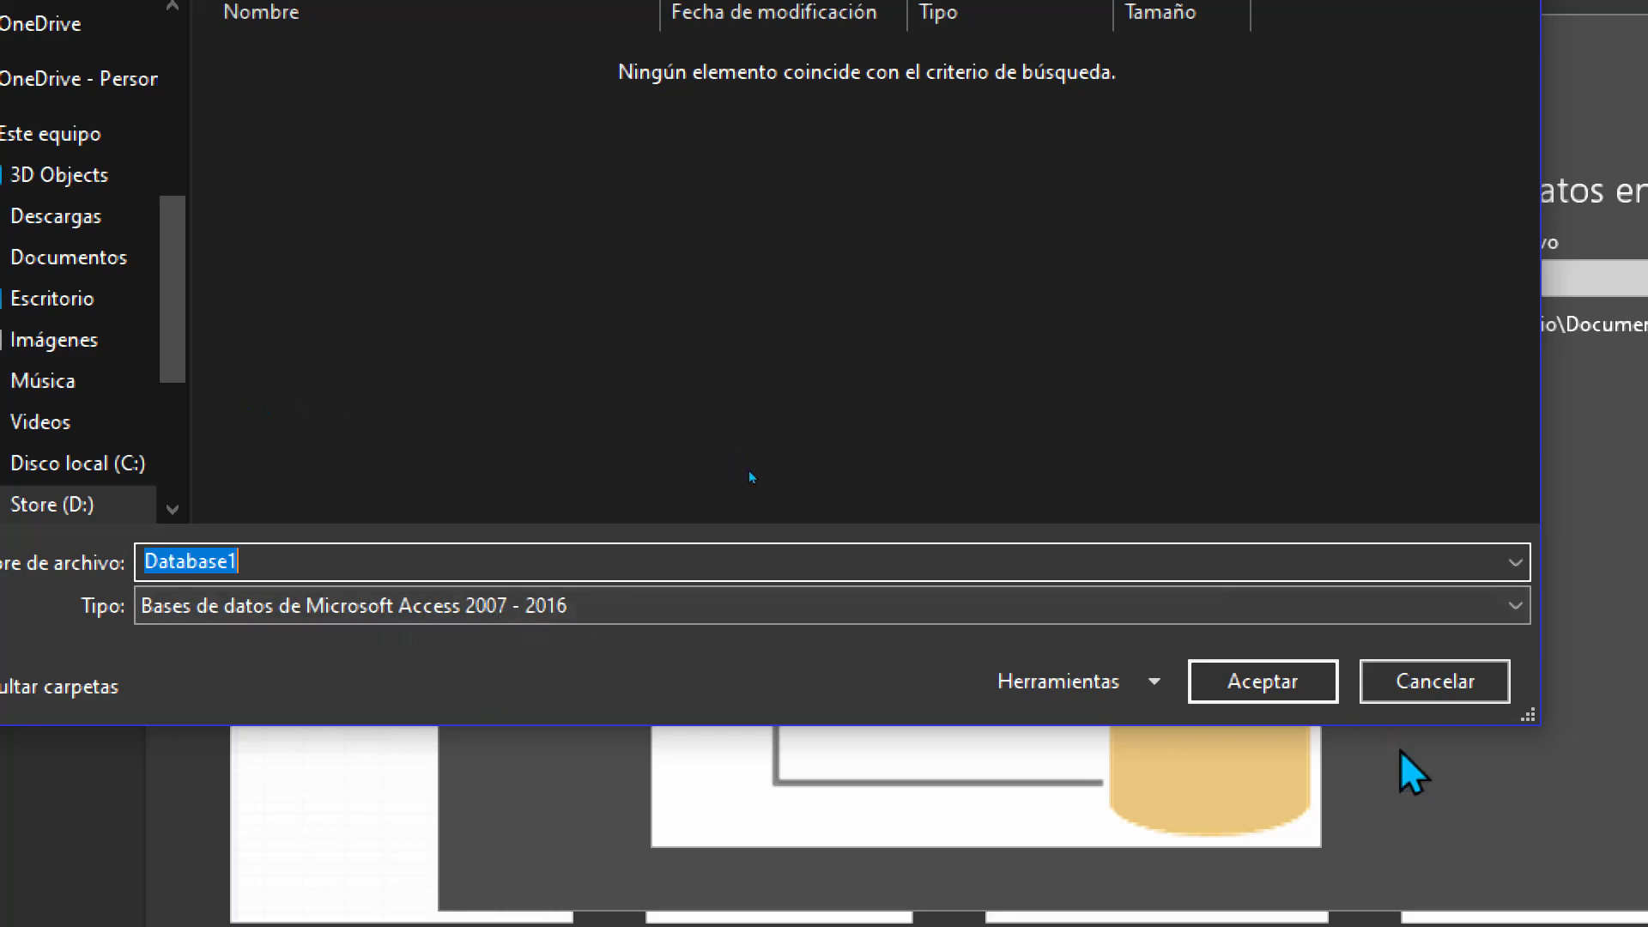
{"action": "left_click", "coordinate": [1449, 608]}
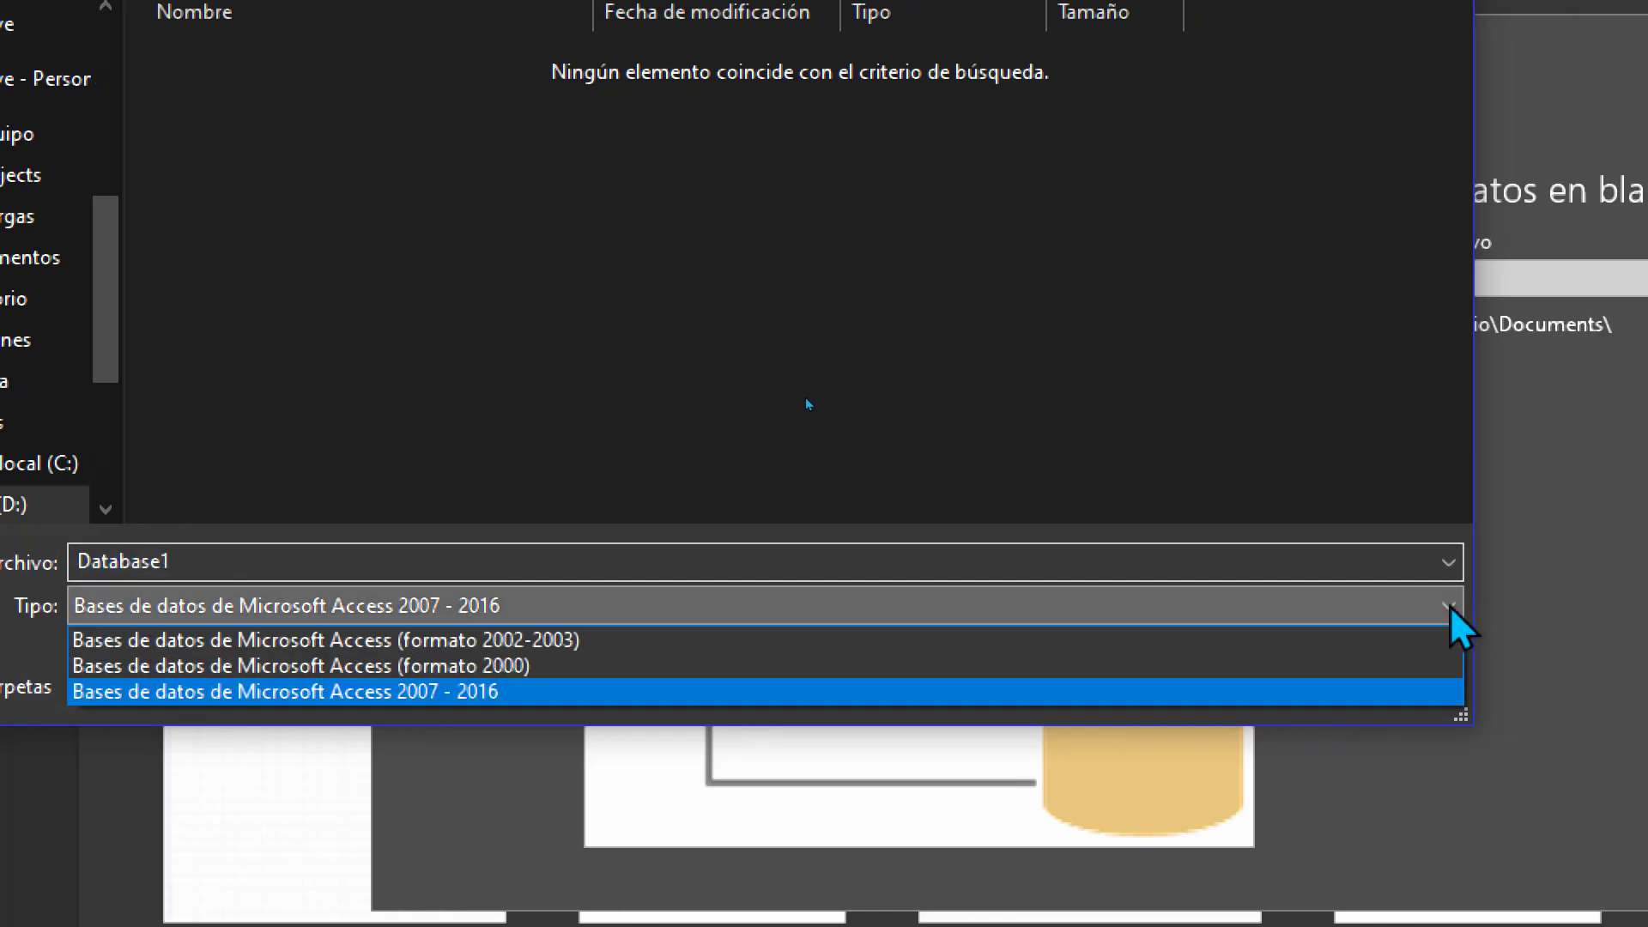
{"action": "left_click", "coordinate": [1451, 610]}
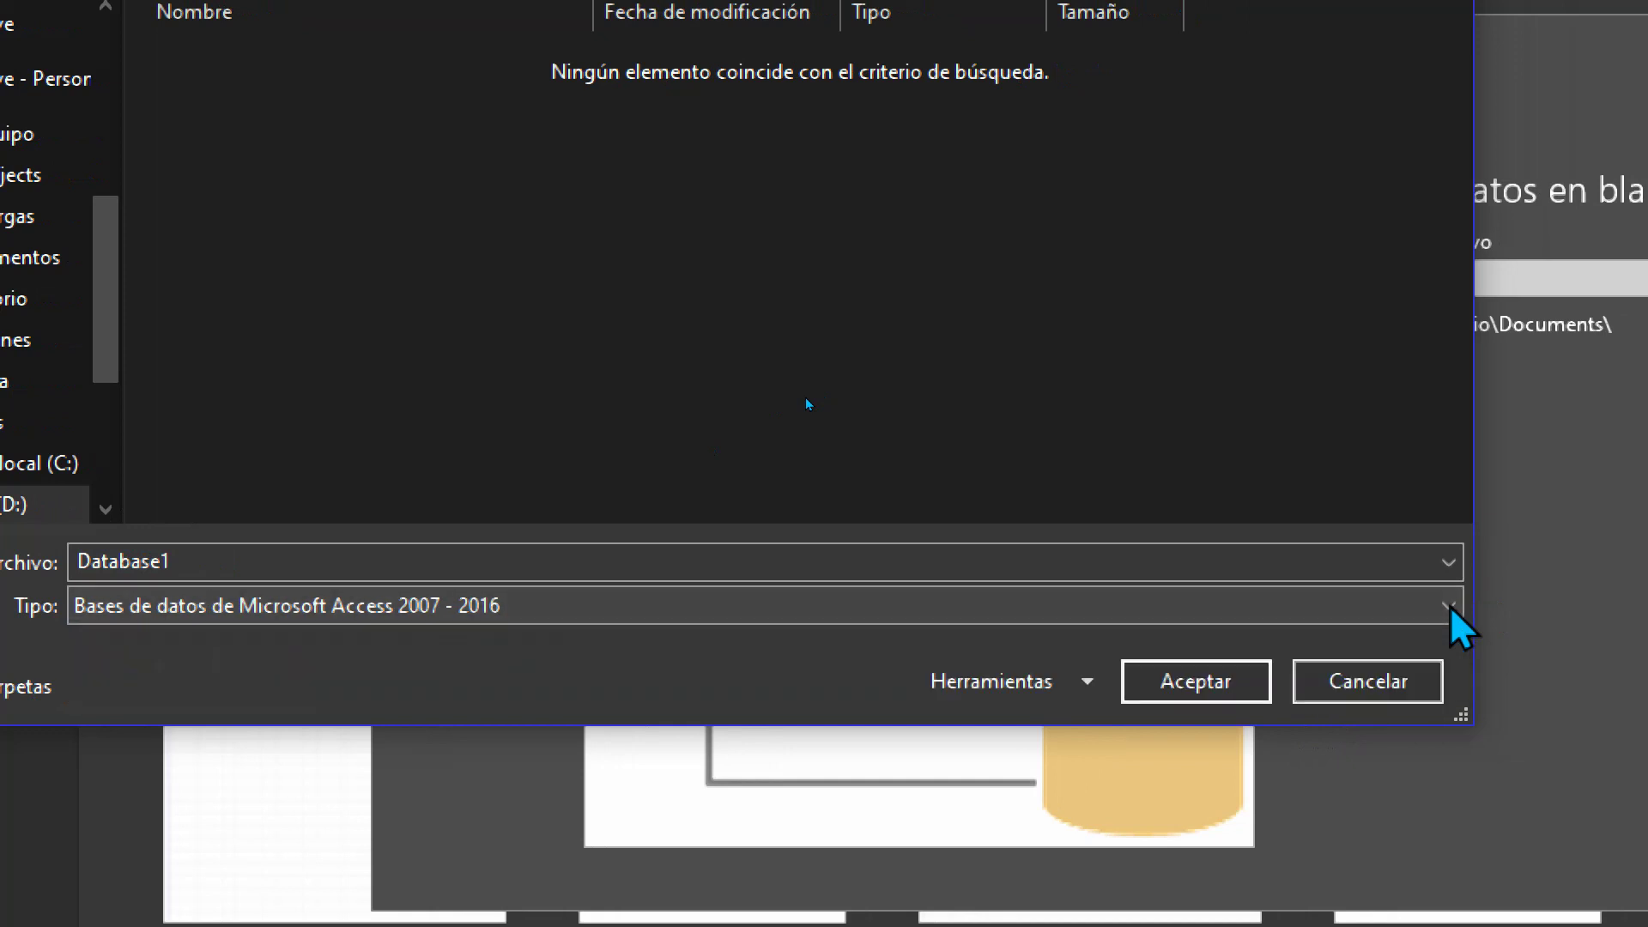
{"action": "left_click", "coordinate": [1169, 699]}
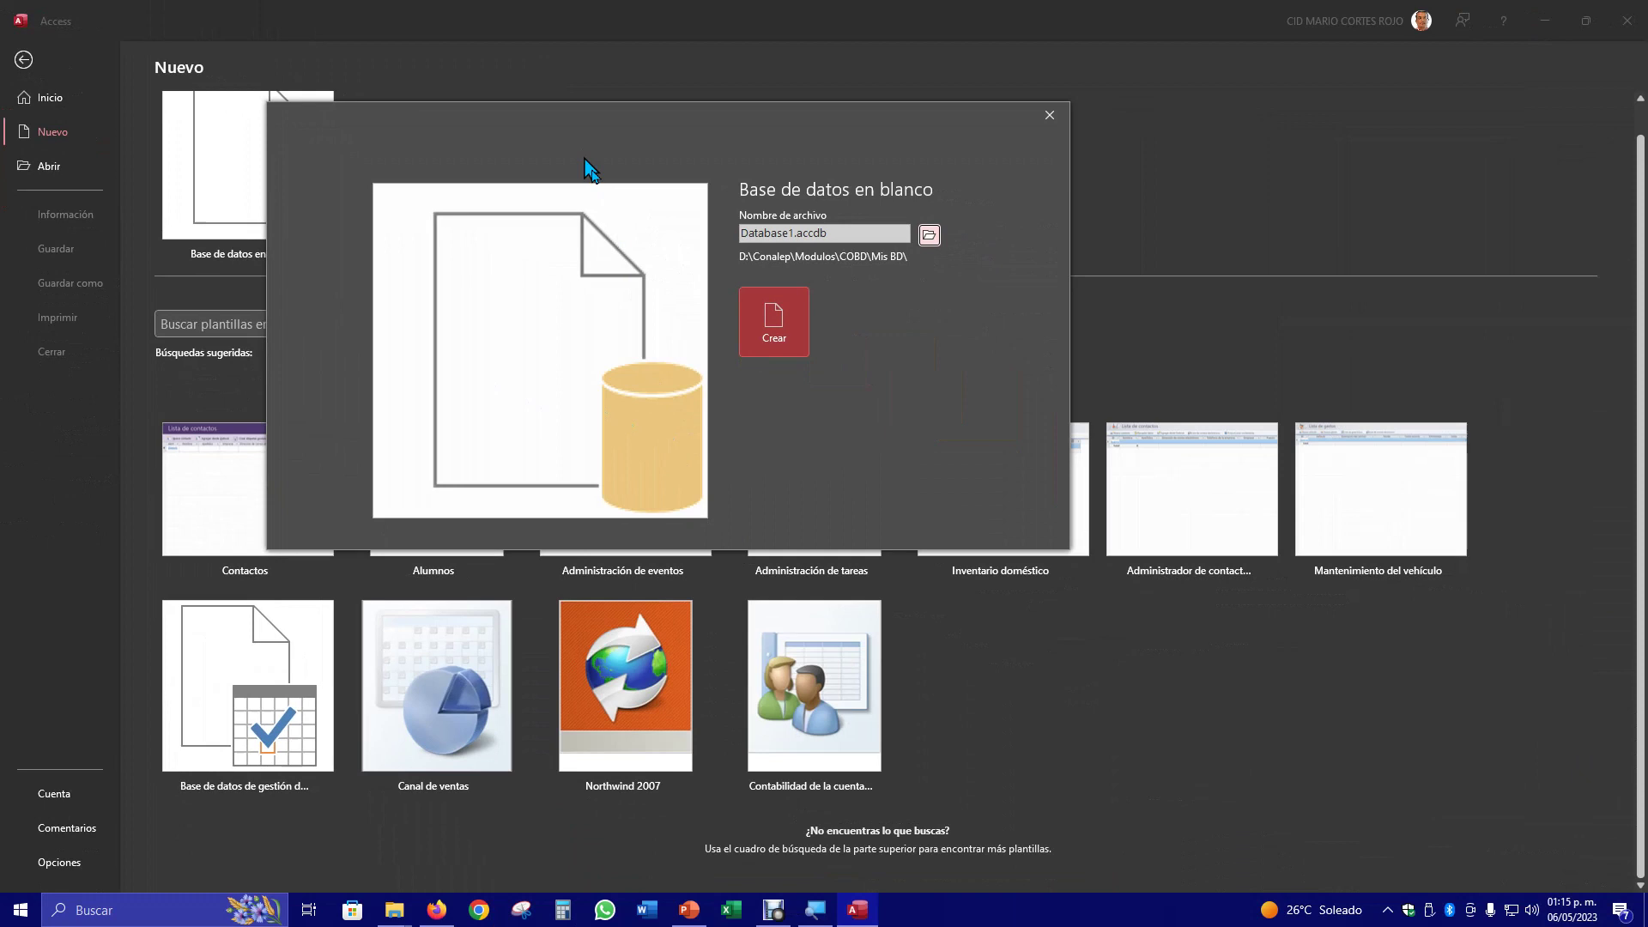
{"action": "left_click", "coordinate": [767, 326]}
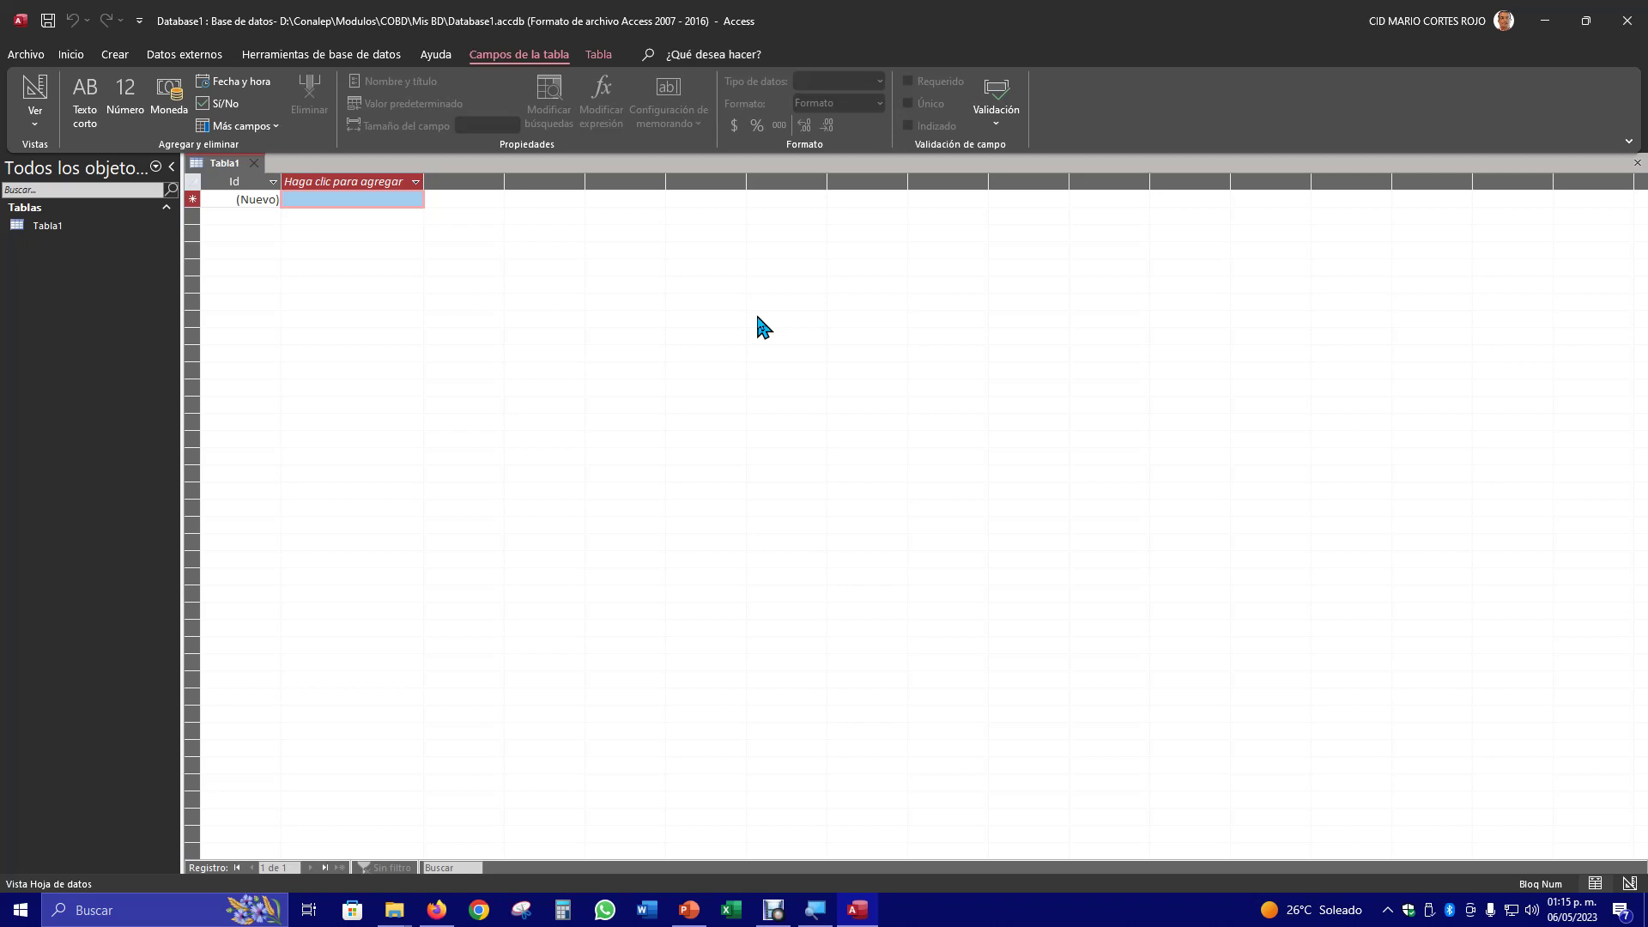
Examine the customization options of the quick access toolbar without changing any of them.
{"action": "key", "text": "F2"}
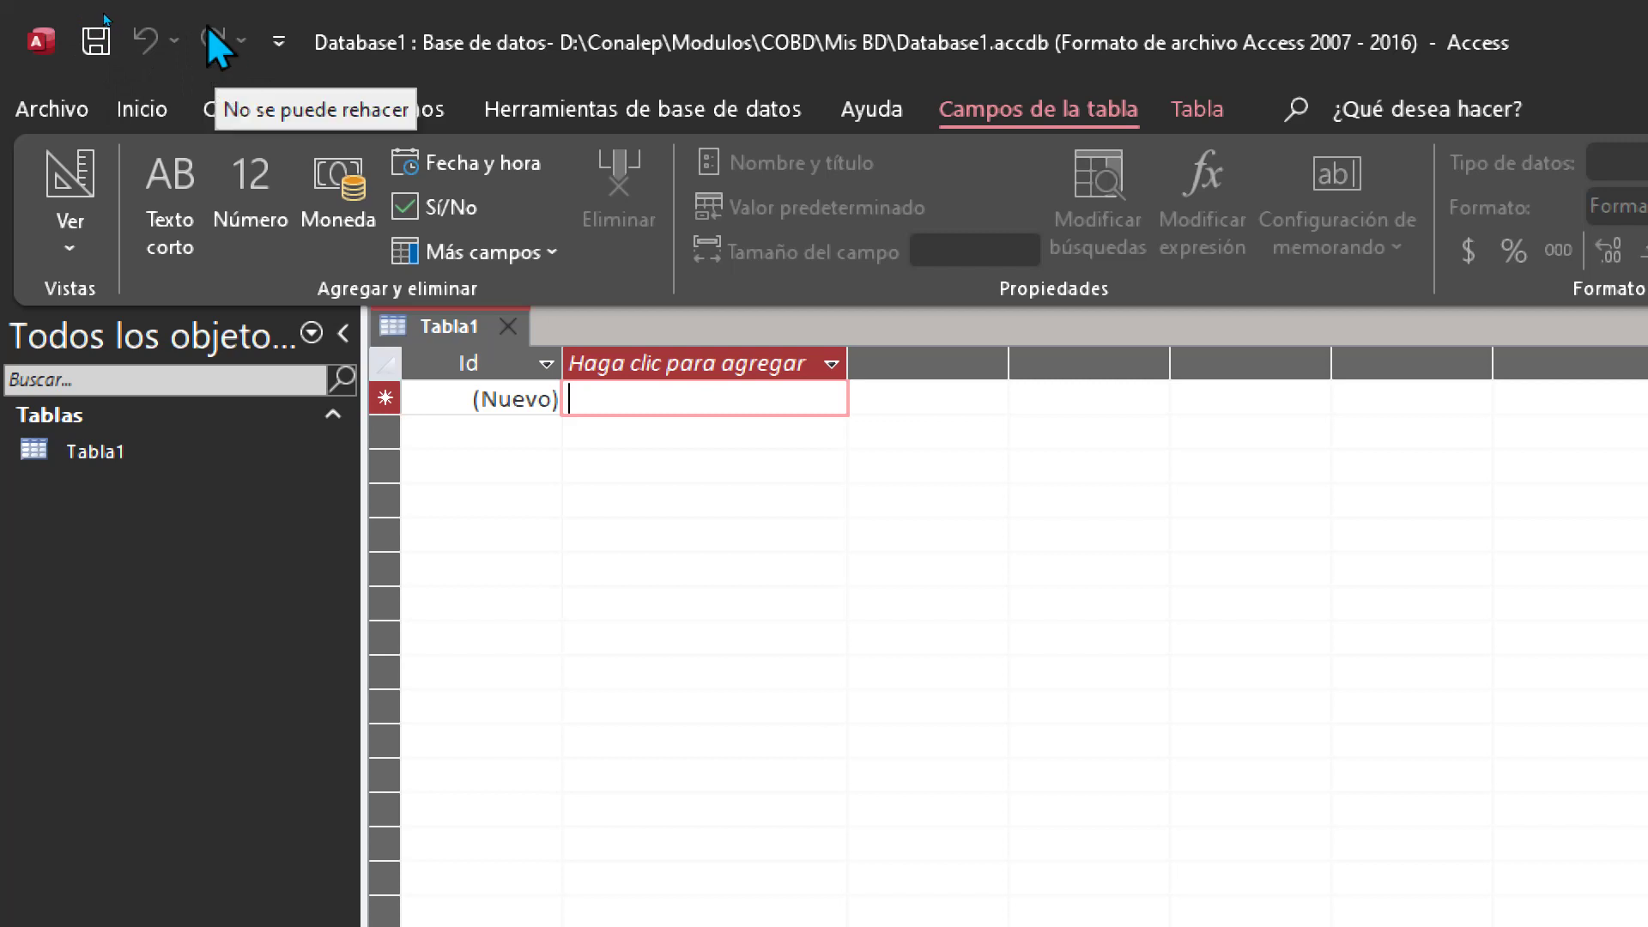
{"action": "left_click", "coordinate": [280, 41]}
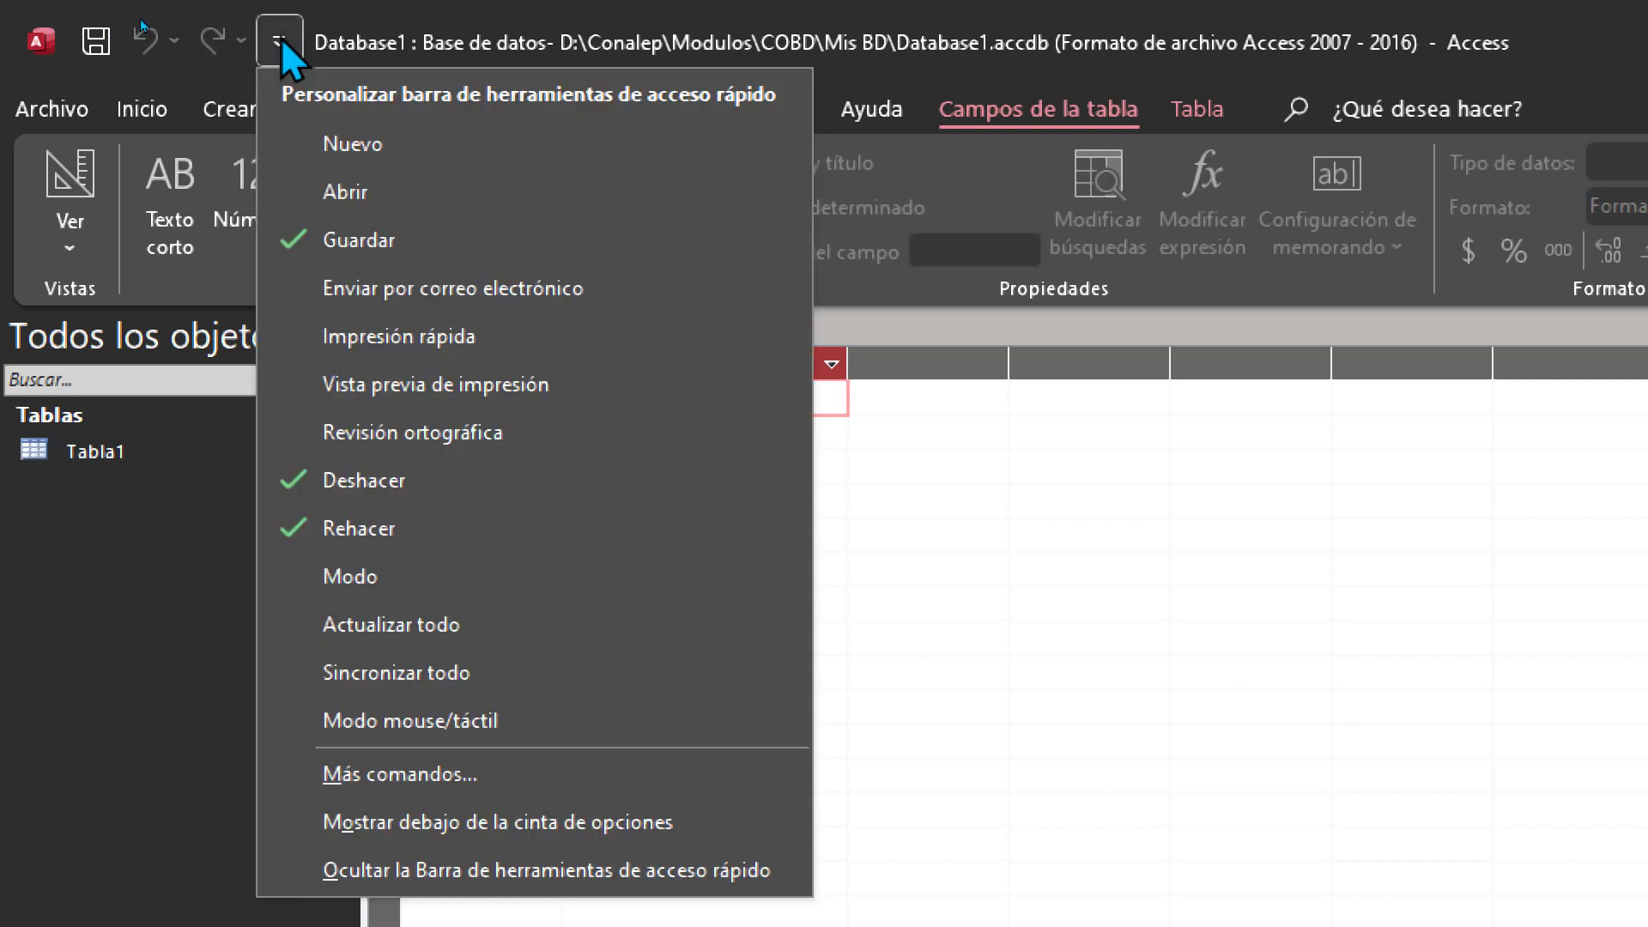
{"action": "left_click", "coordinate": [281, 37]}
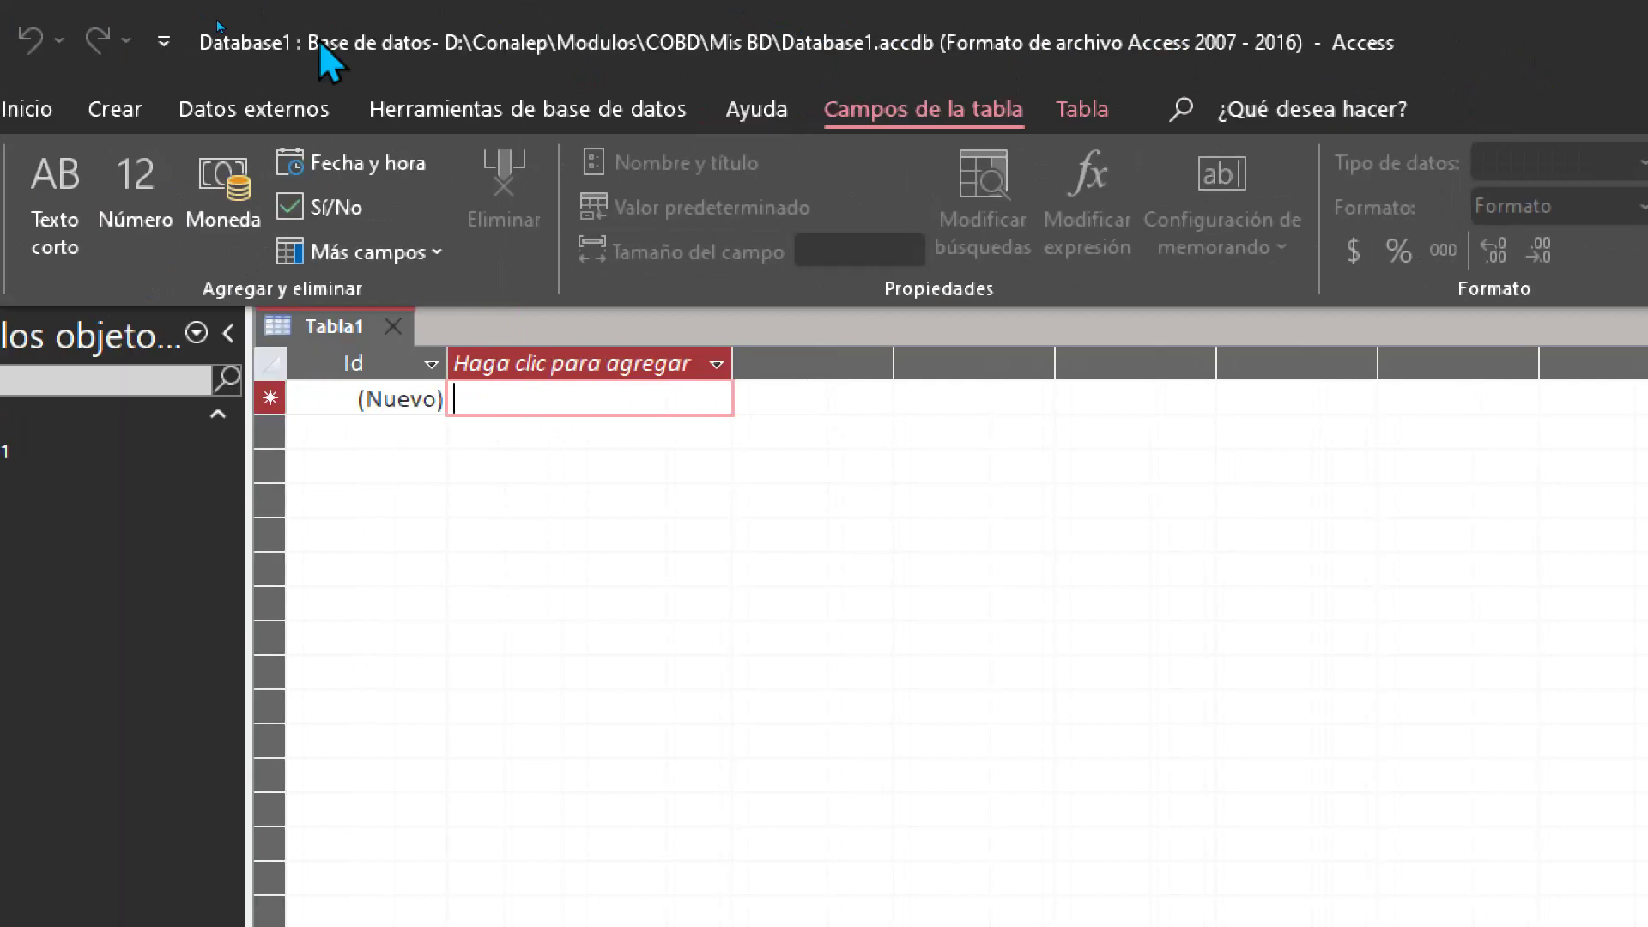
Examine the Archivo view and the Inicio commands, and return to the table's datasheet.
{"action": "left_click", "coordinate": [22, 108]}
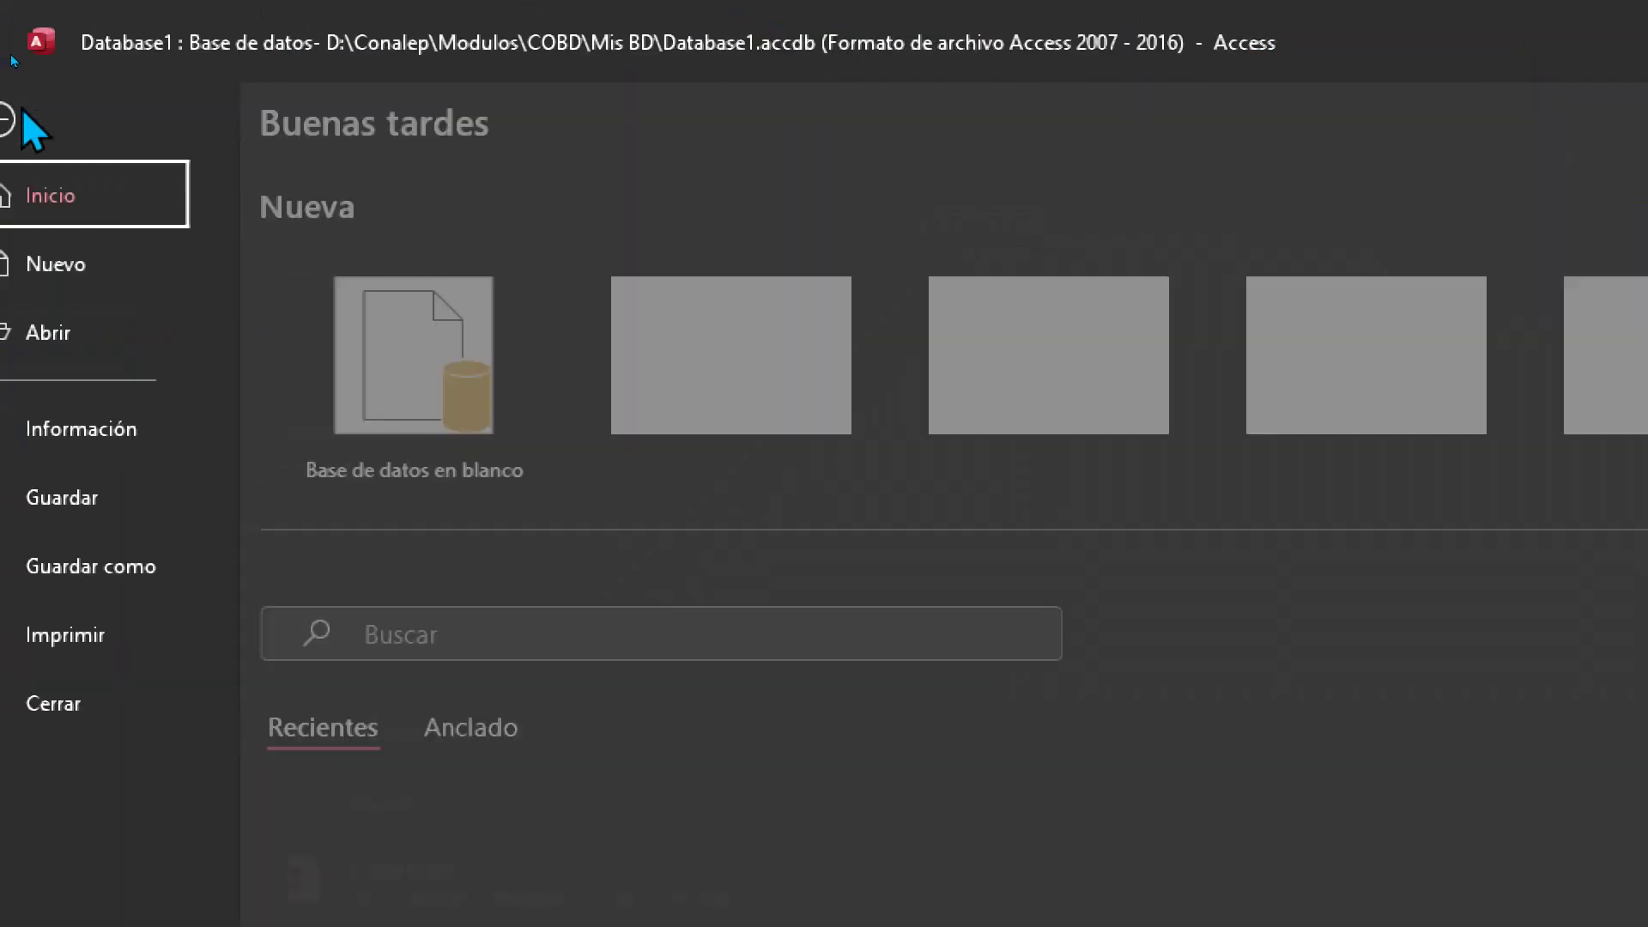
{"action": "left_click", "coordinate": [44, 108]}
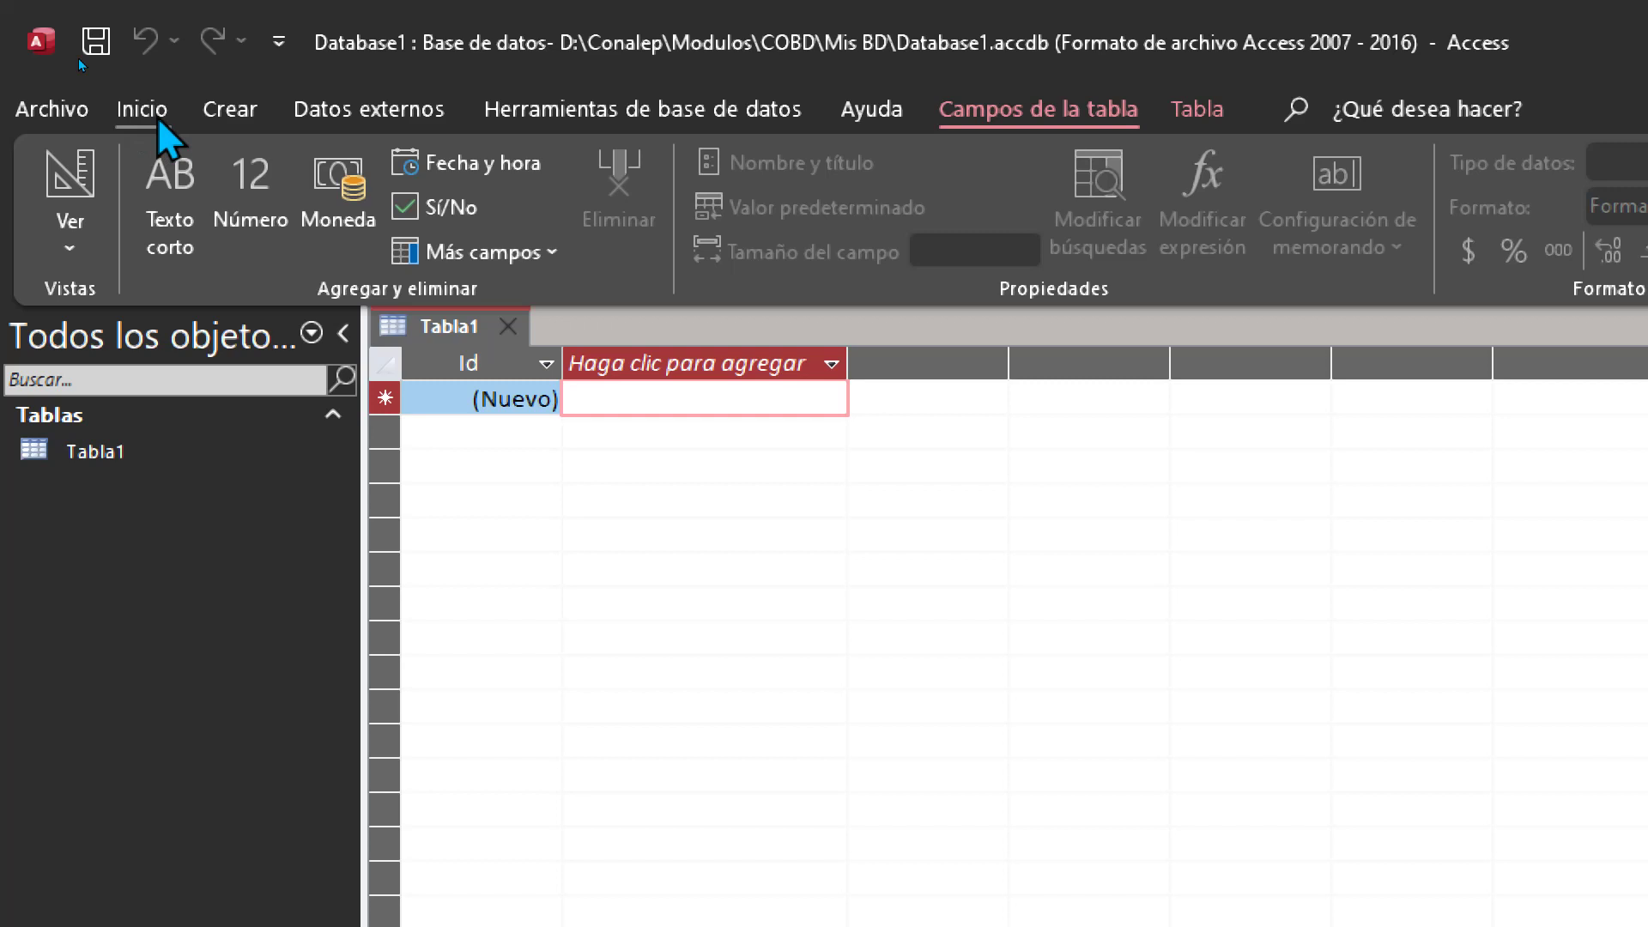
{"action": "left_click", "coordinate": [158, 122]}
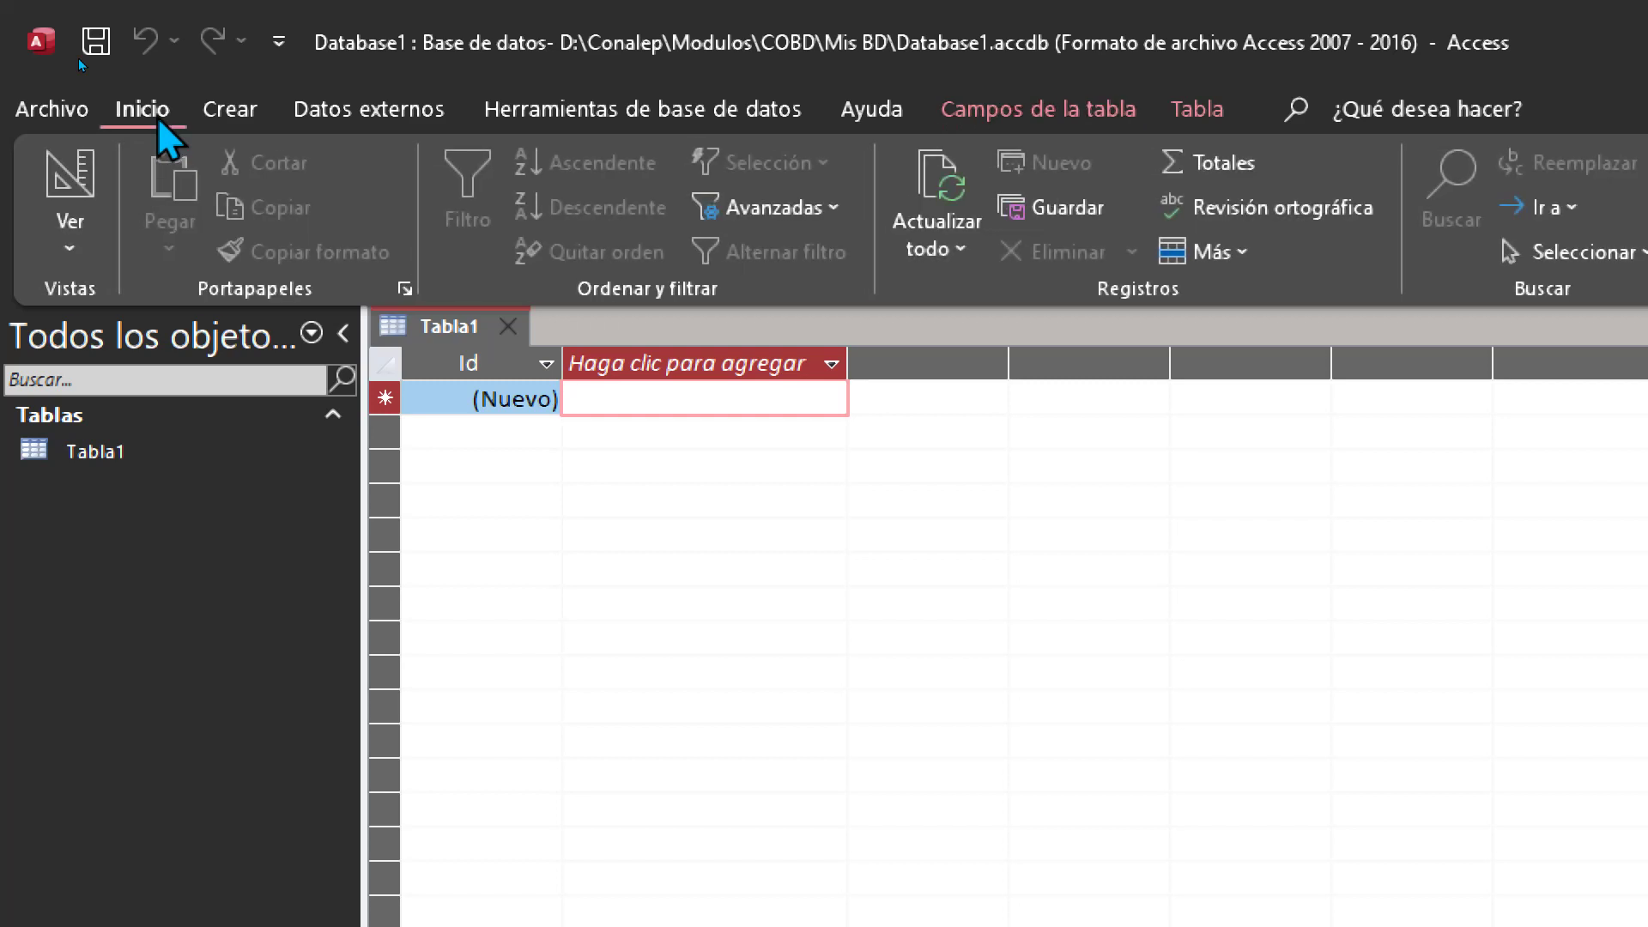
{"action": "left_click", "coordinate": [16, 111]}
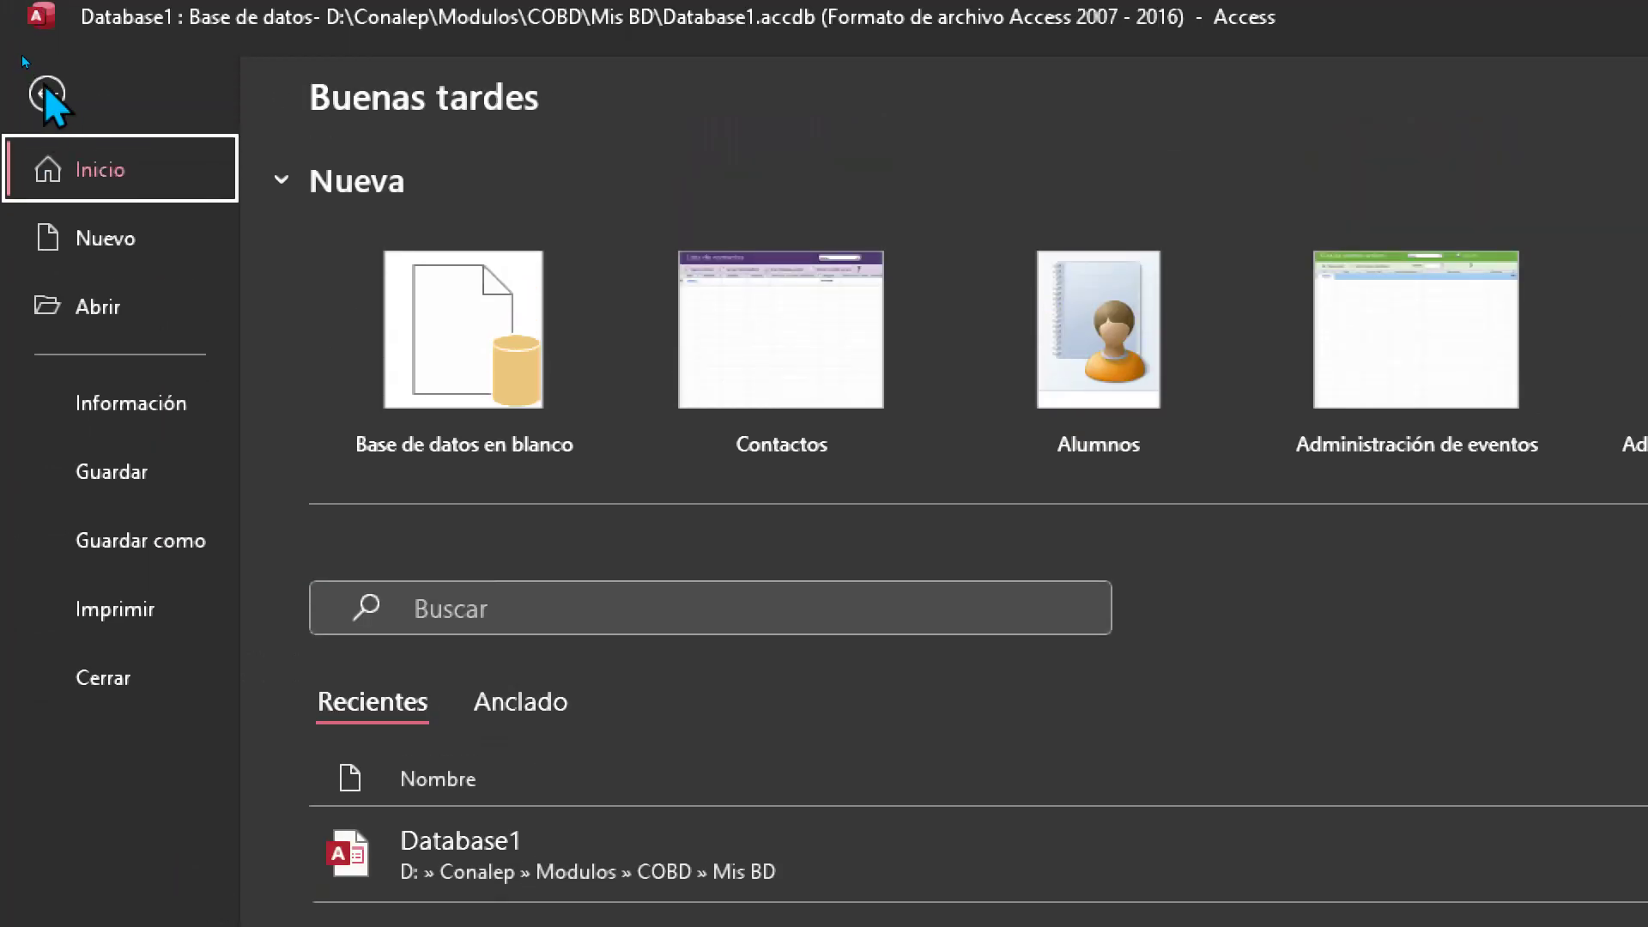
{"action": "left_click", "coordinate": [46, 91]}
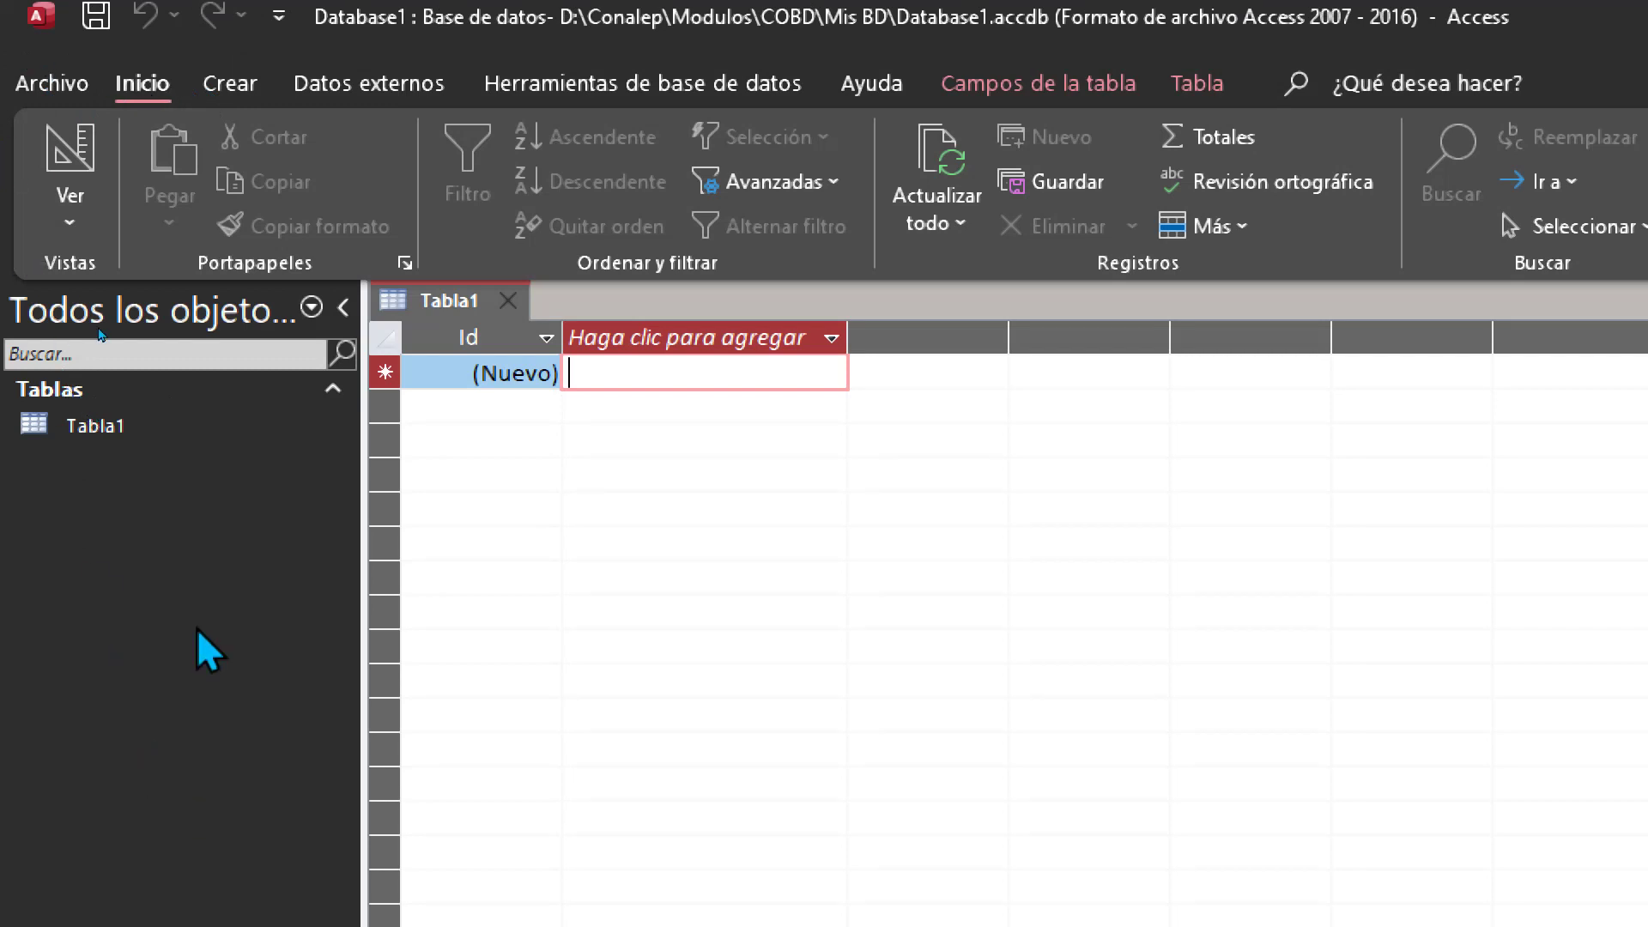
Select Tabla1 in the object list and check which views are available for it.
{"action": "left_click", "coordinate": [134, 427]}
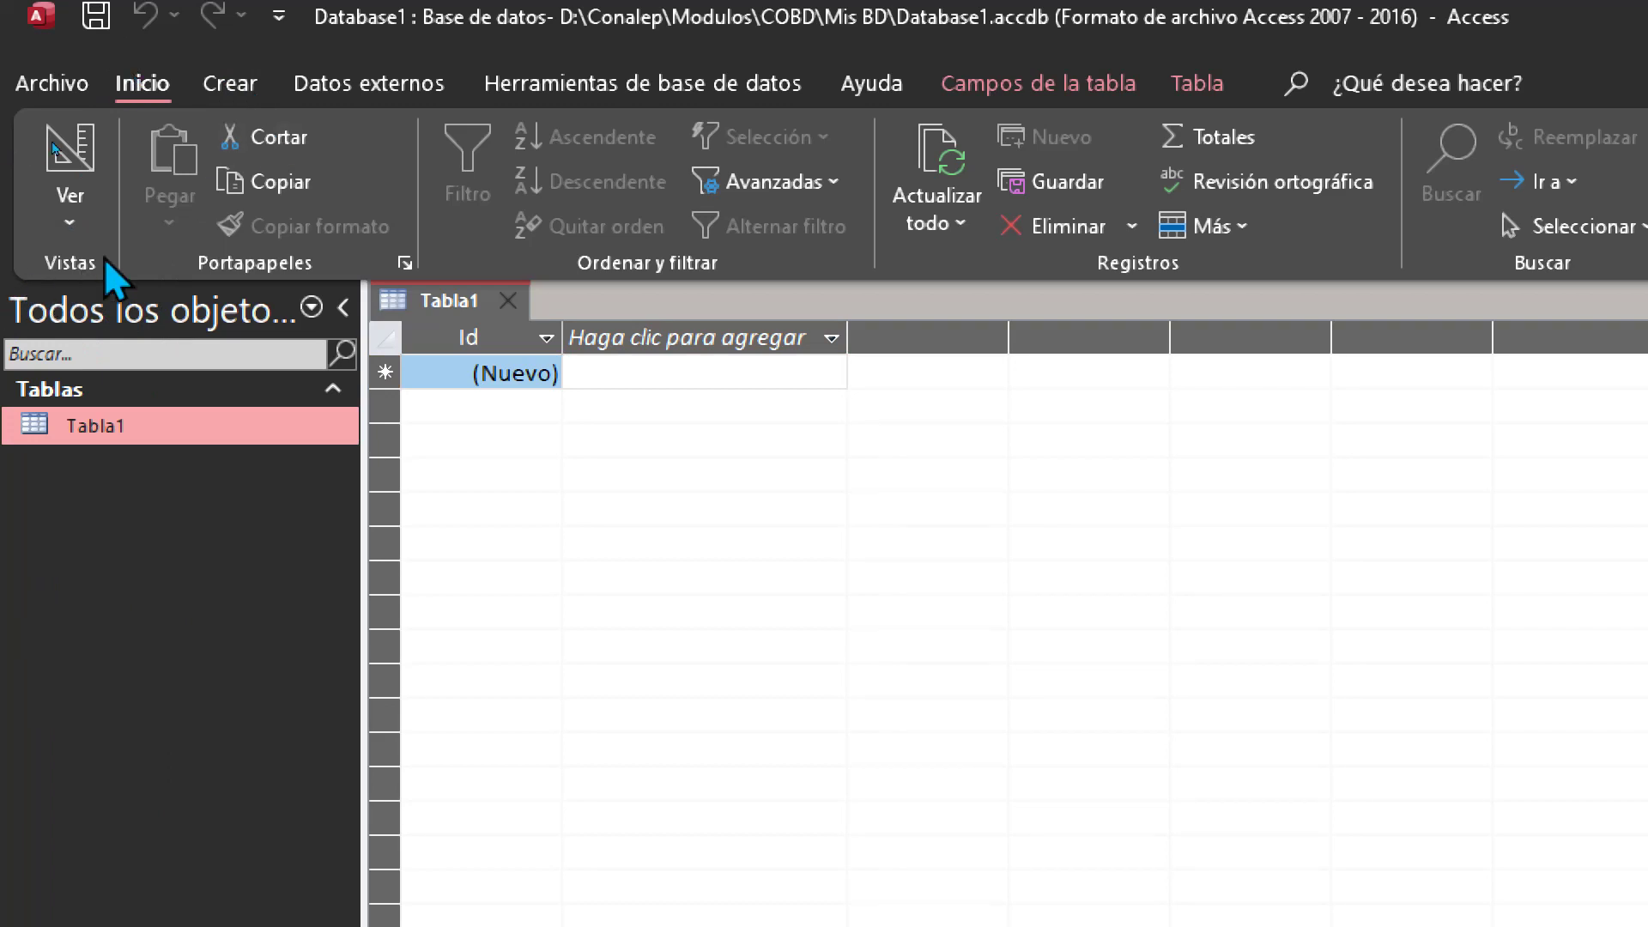
{"action": "left_click", "coordinate": [68, 224]}
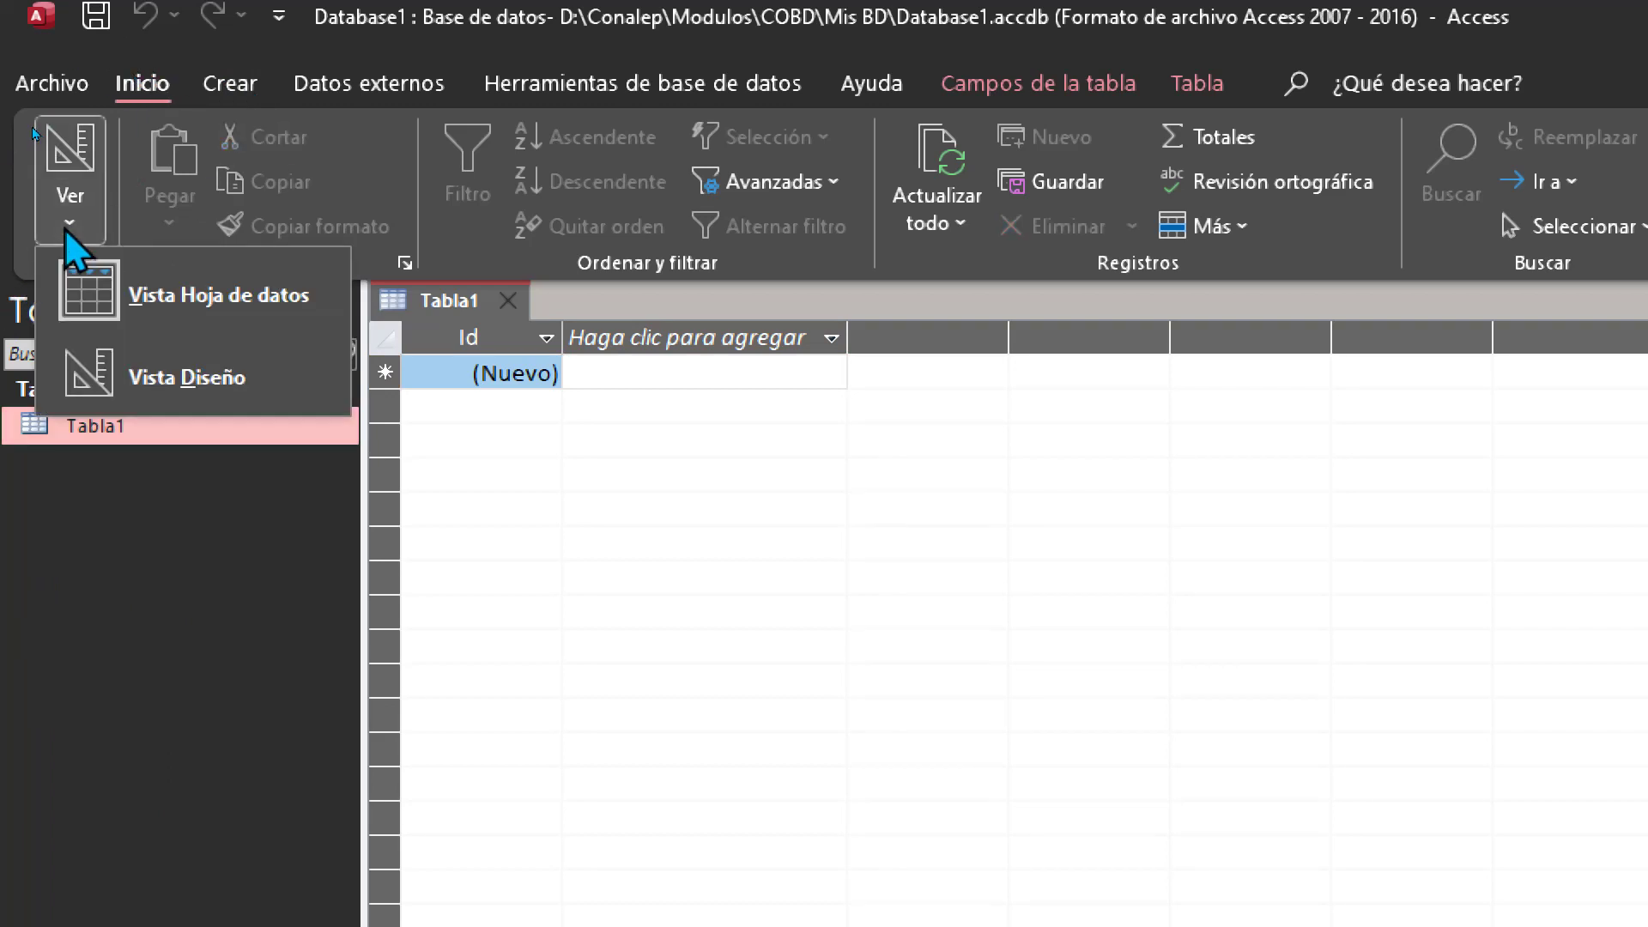
{"action": "left_click", "coordinate": [65, 234]}
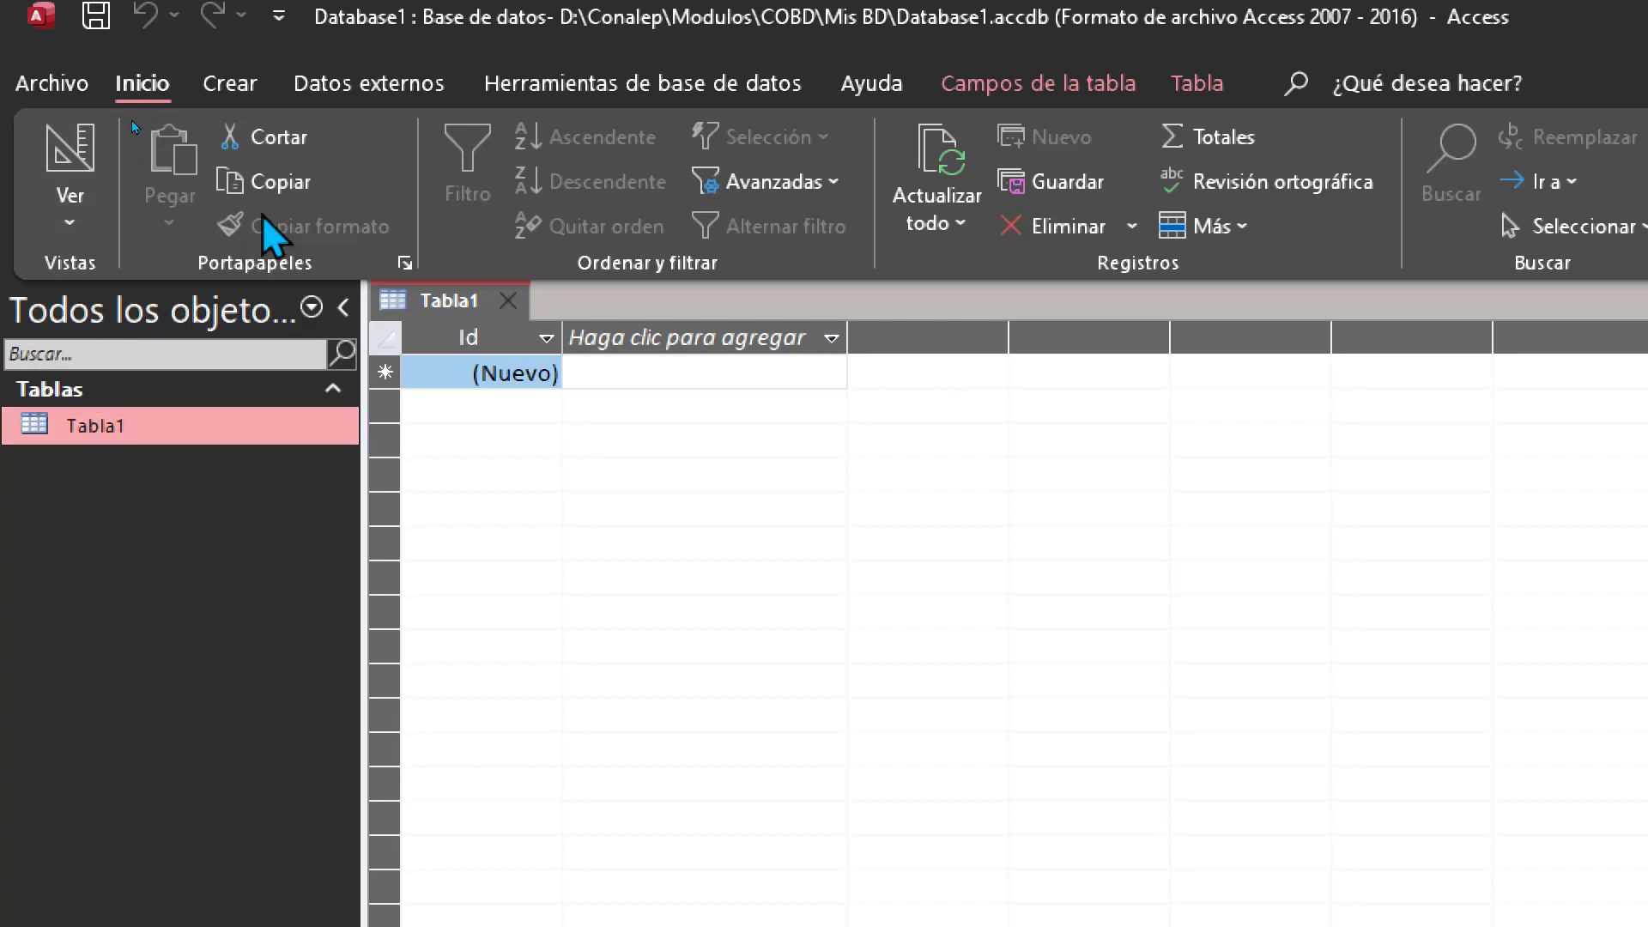